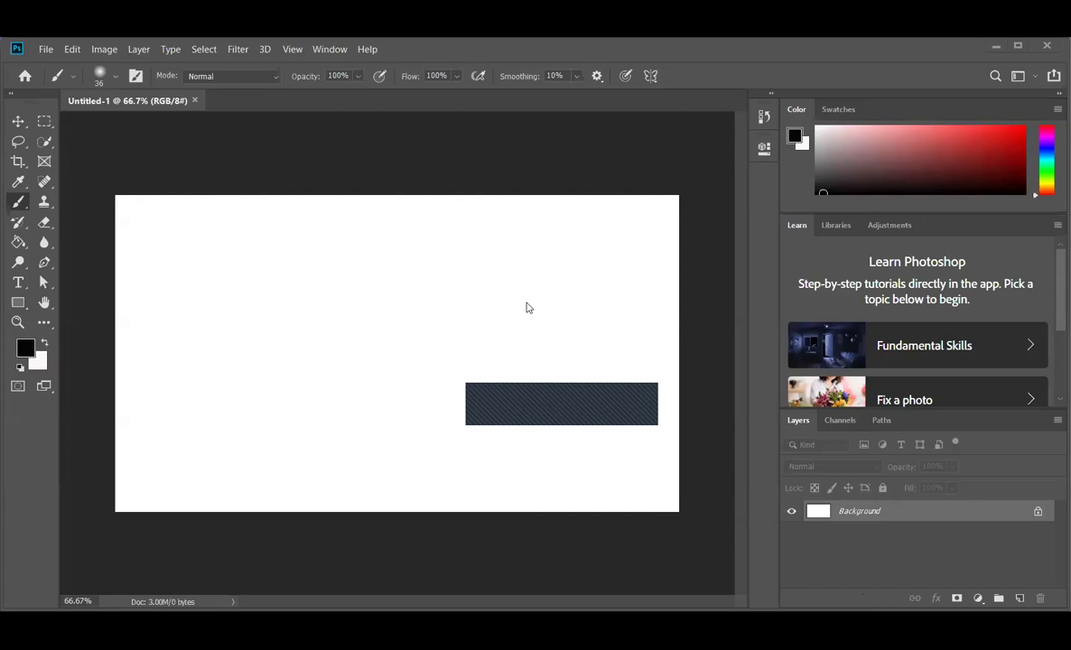
Step: Open apple.jpg from the Desktop as a separate document
click(46, 50)
click(60, 76)
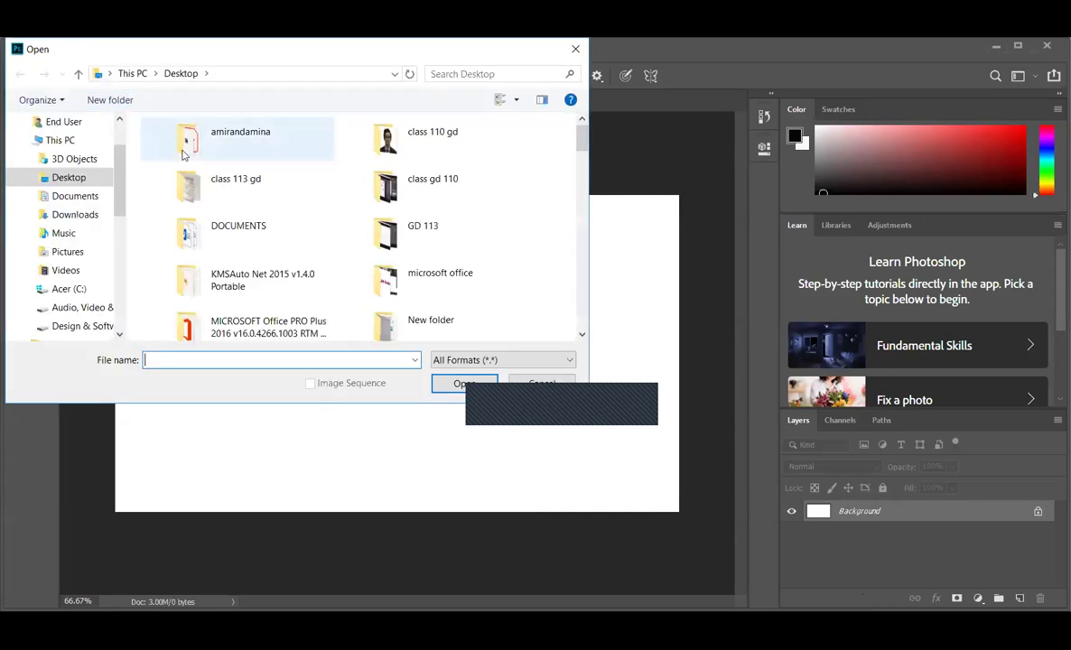
scroll(311, 332, down, 10)
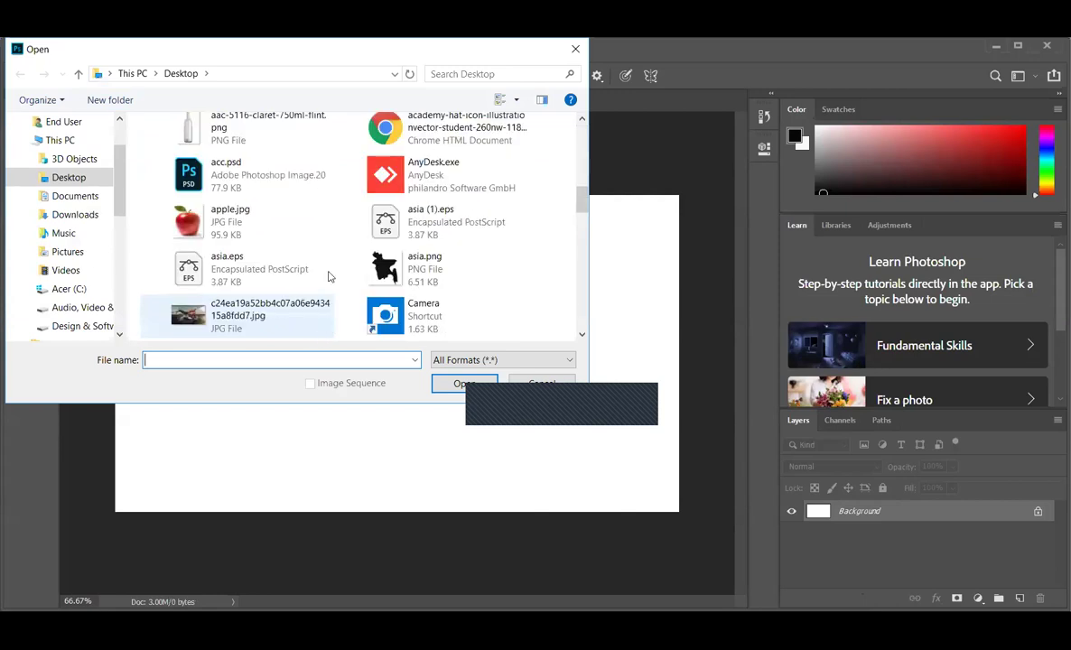
scroll(281, 259, down, 6)
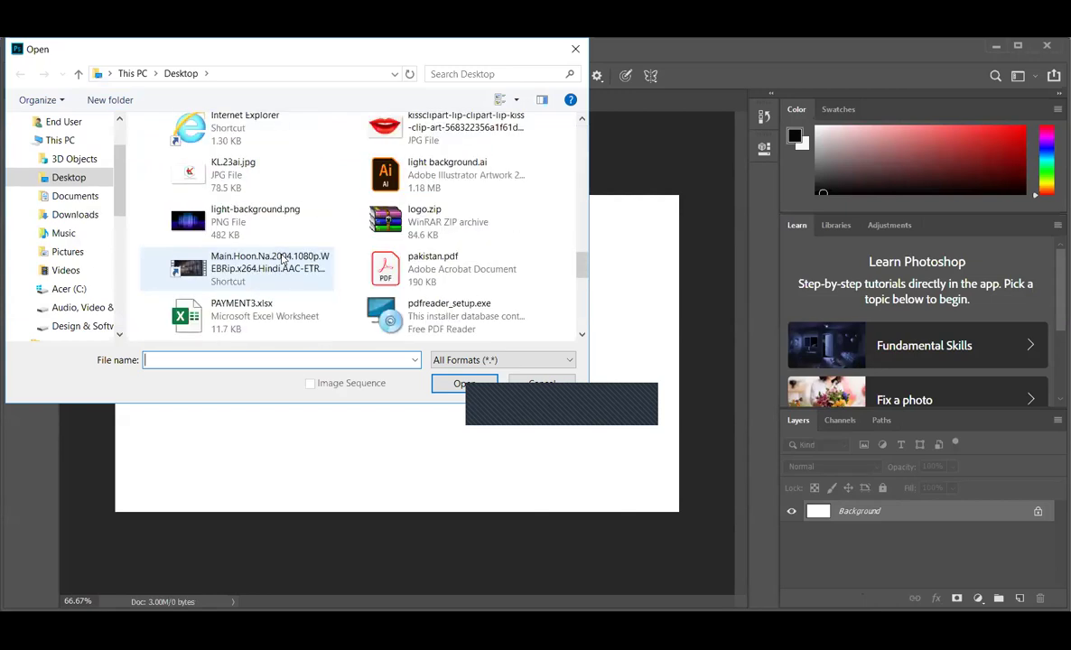
scroll(282, 258, up, 5)
scroll(280, 258, down, 2)
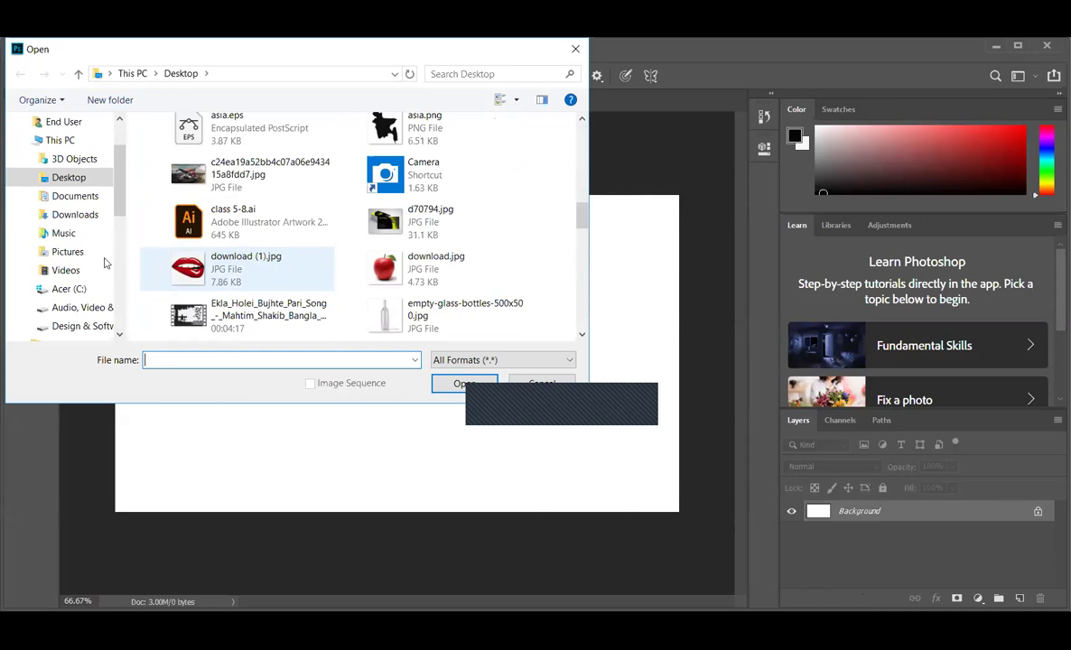
scroll(208, 280, up, 2)
click(230, 181)
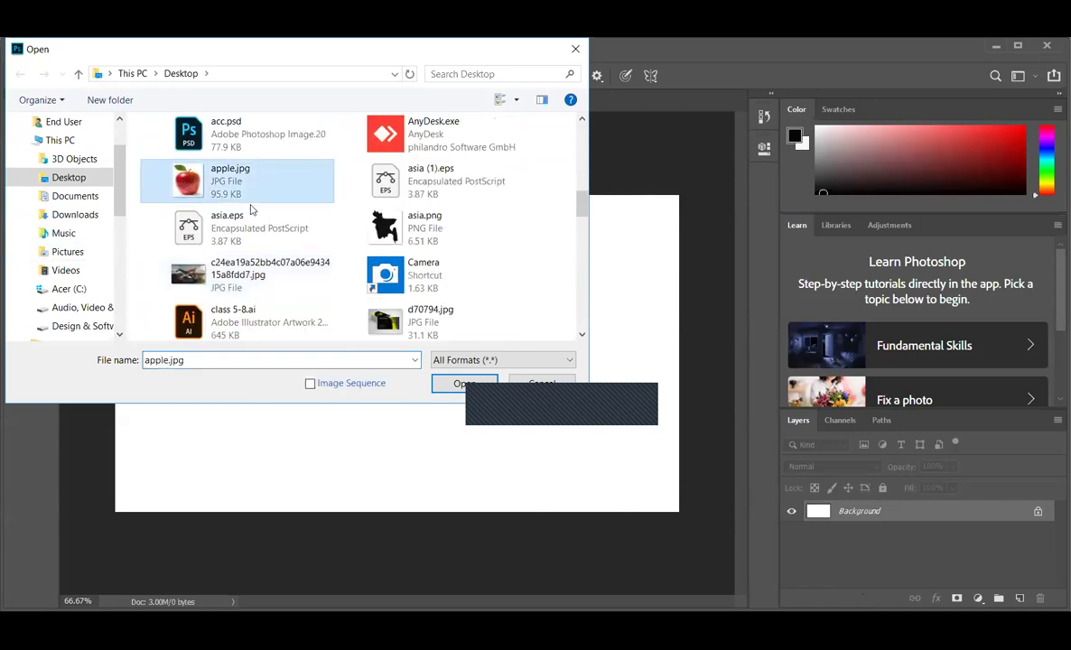
click(452, 387)
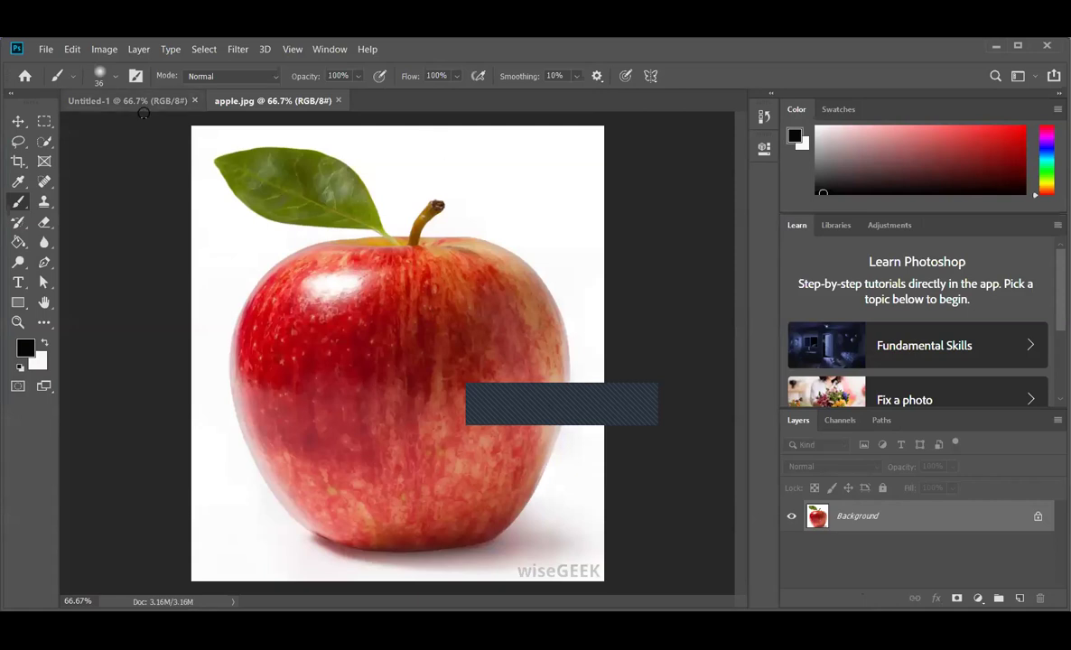
Step: Open the image kissclipart-lip-clipart-lip-kiss-clip-art-568322356a1f61d4.jpg from the Desktop
click(43, 49)
click(50, 79)
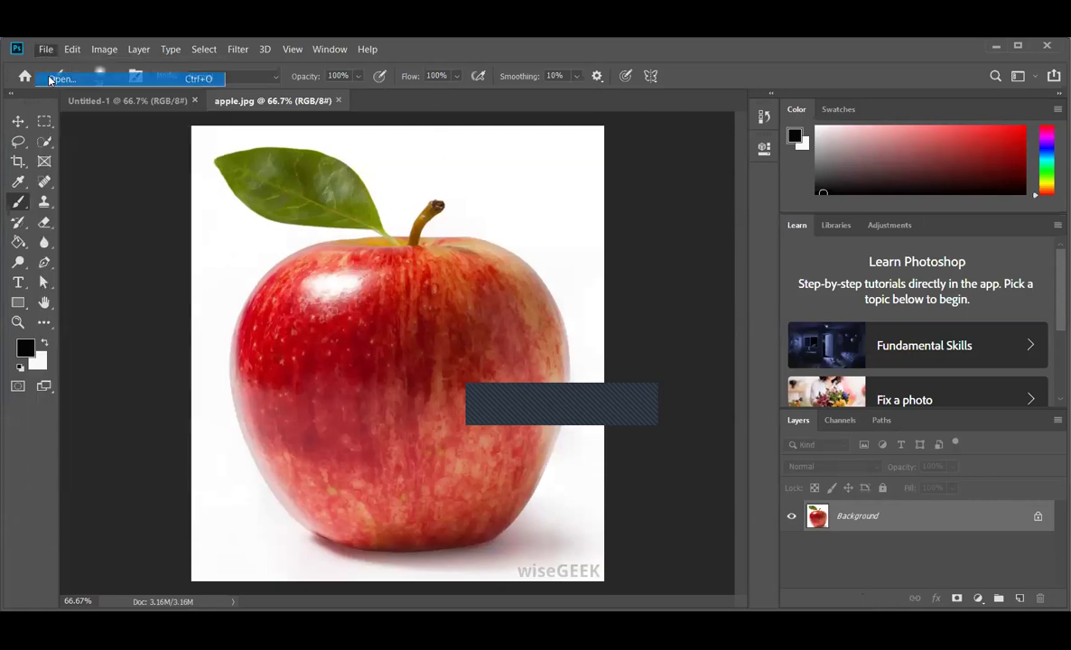
scroll(280, 177, down, 10)
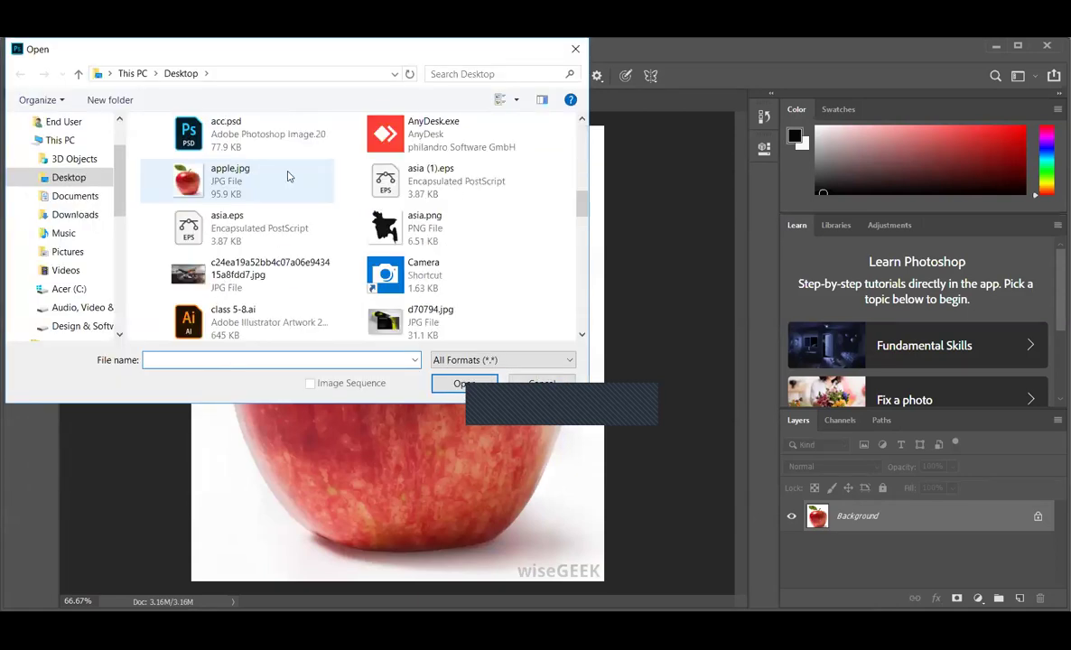
scroll(289, 174, down, 5)
click(378, 275)
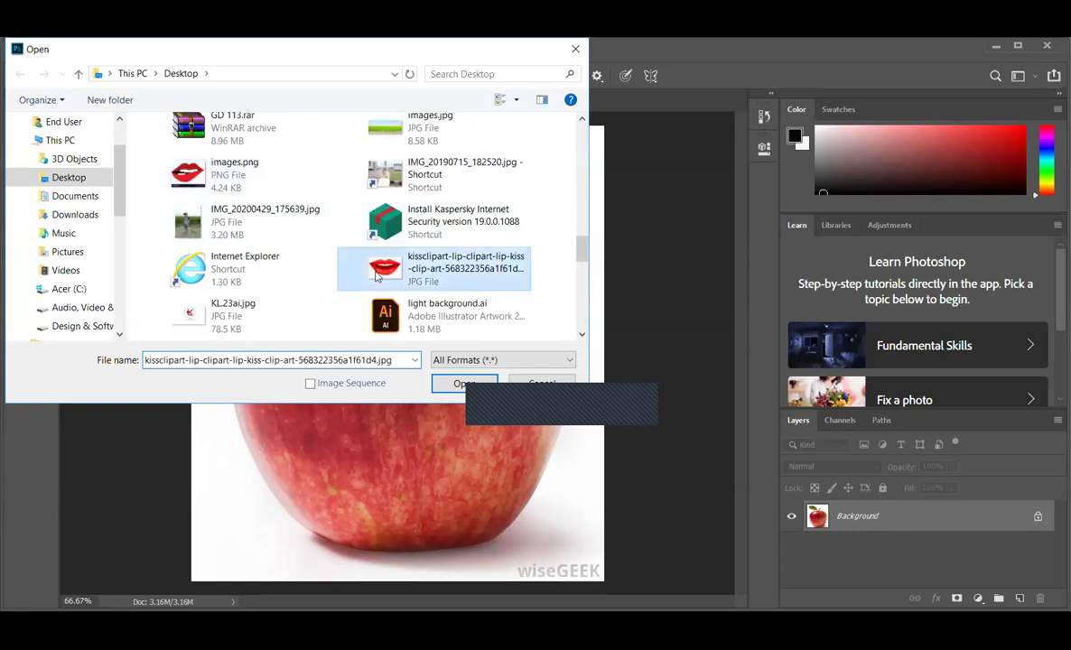
click(463, 385)
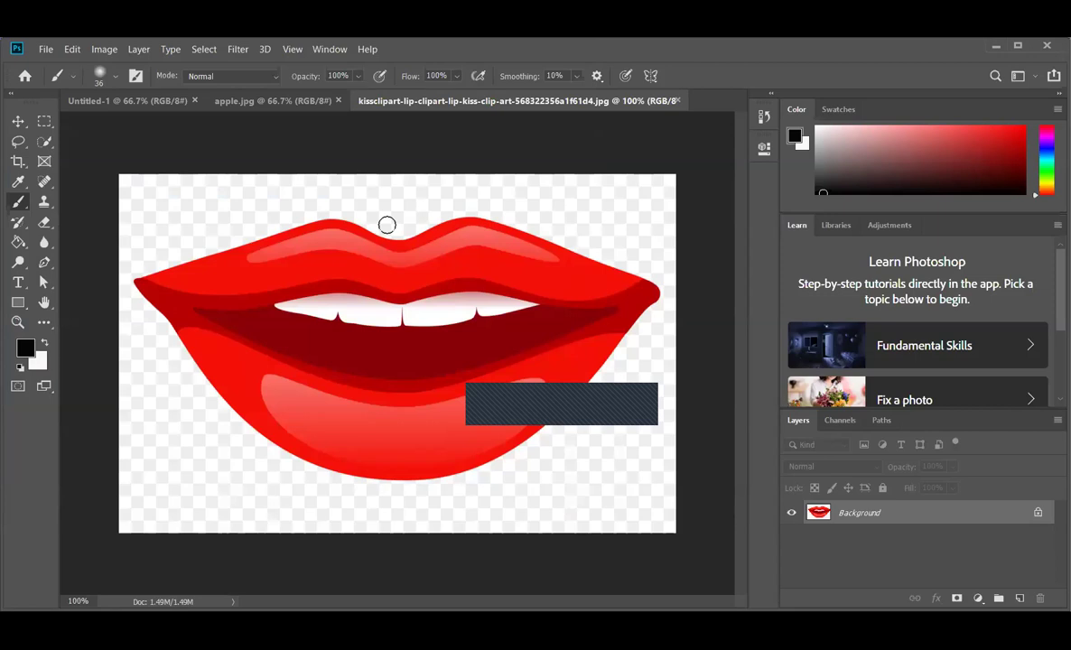
Step: Move the lips image into the apple.jpg document as a new layer, positioned over the apple
click(18, 121)
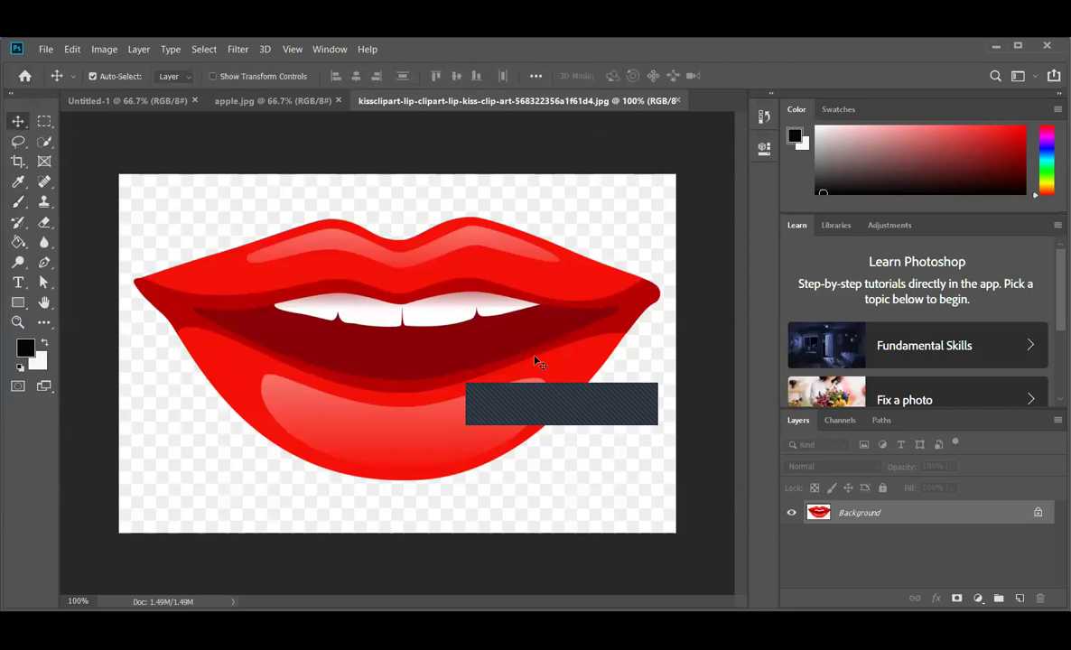
drag(508, 419, 399, 474)
drag(411, 414, 463, 364)
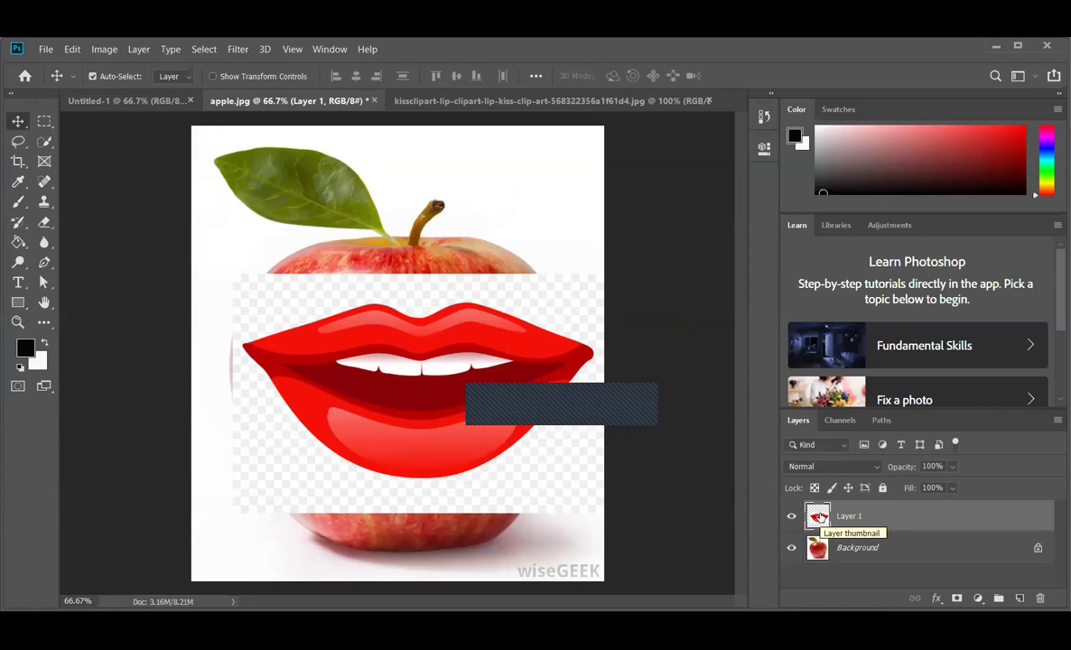
right_click(818, 516)
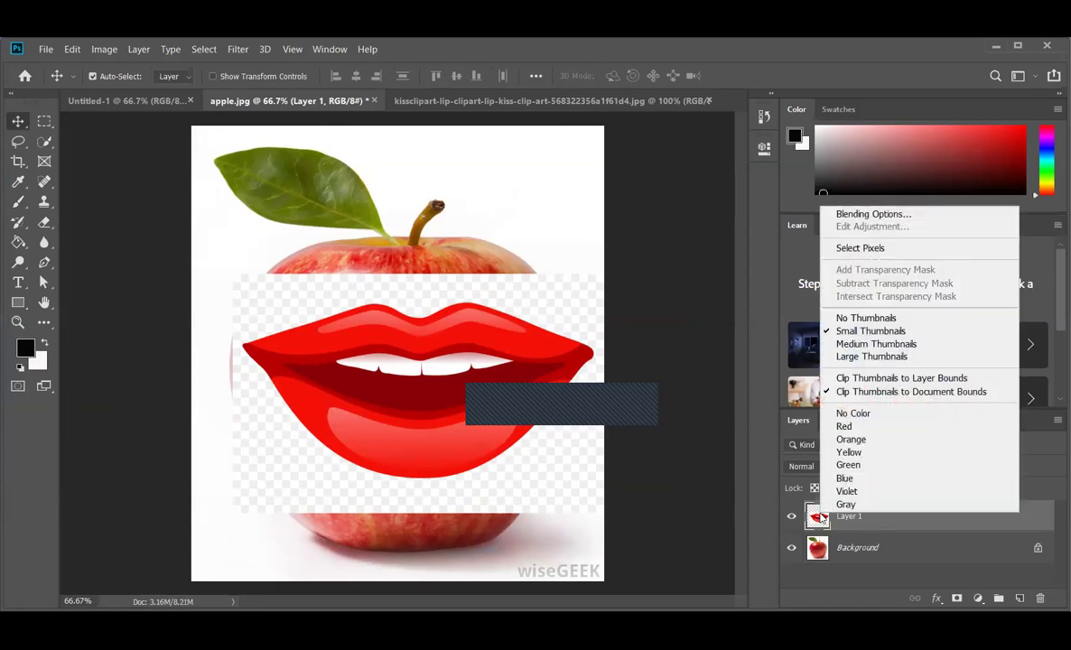
click(882, 527)
right_click(883, 524)
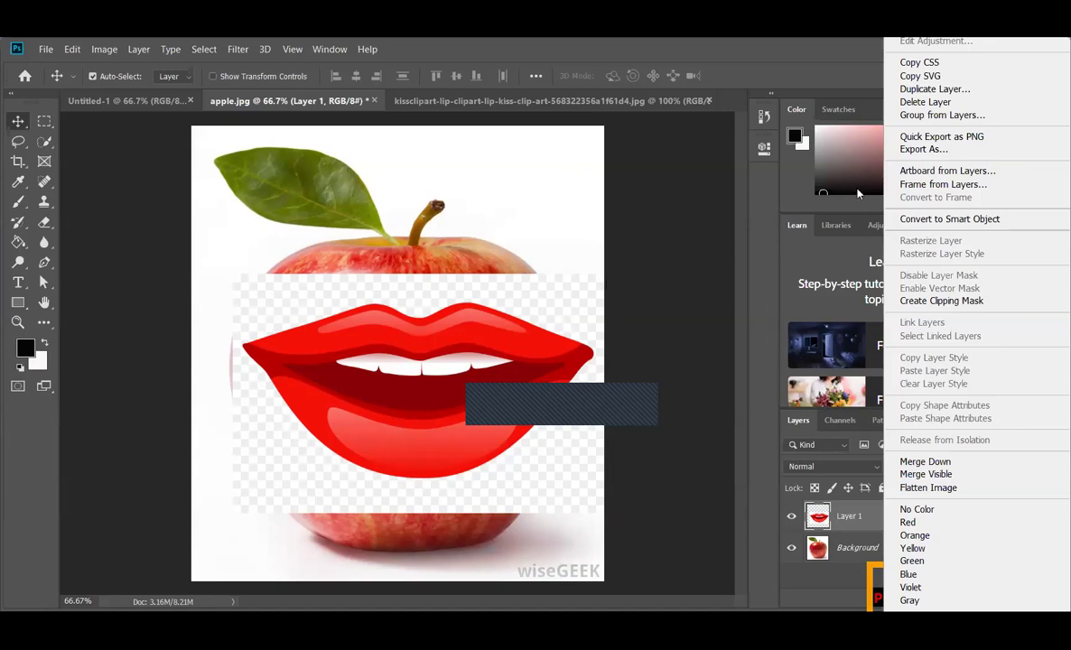
click(679, 273)
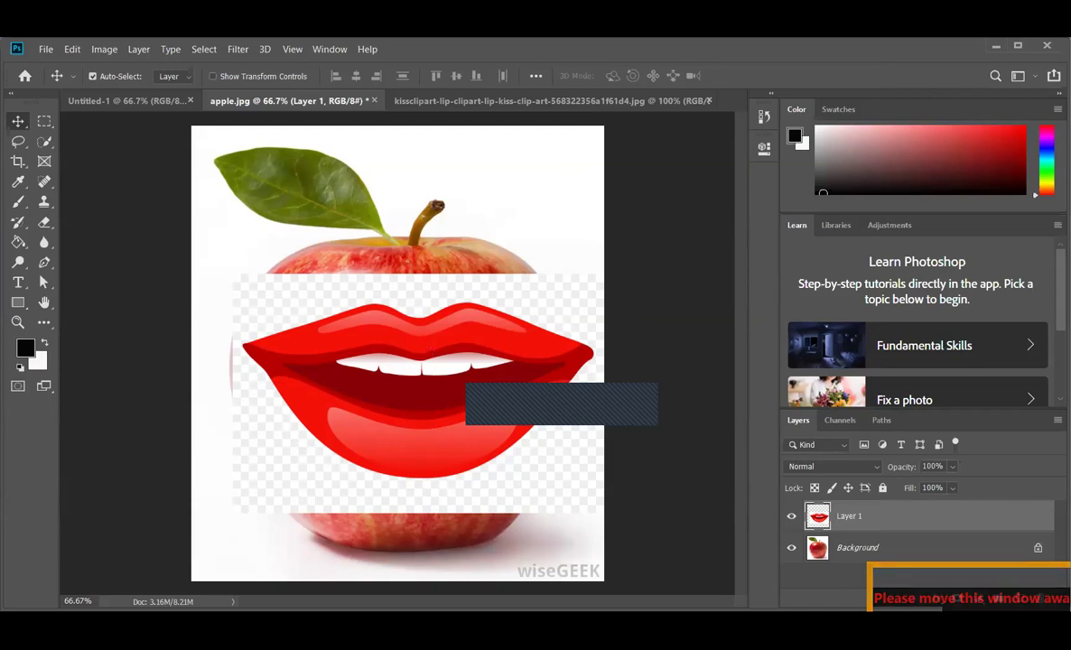
Step: Shrink the lips layer to a small size with Free Transform and move it to the middle of the apple
key(ctrl)
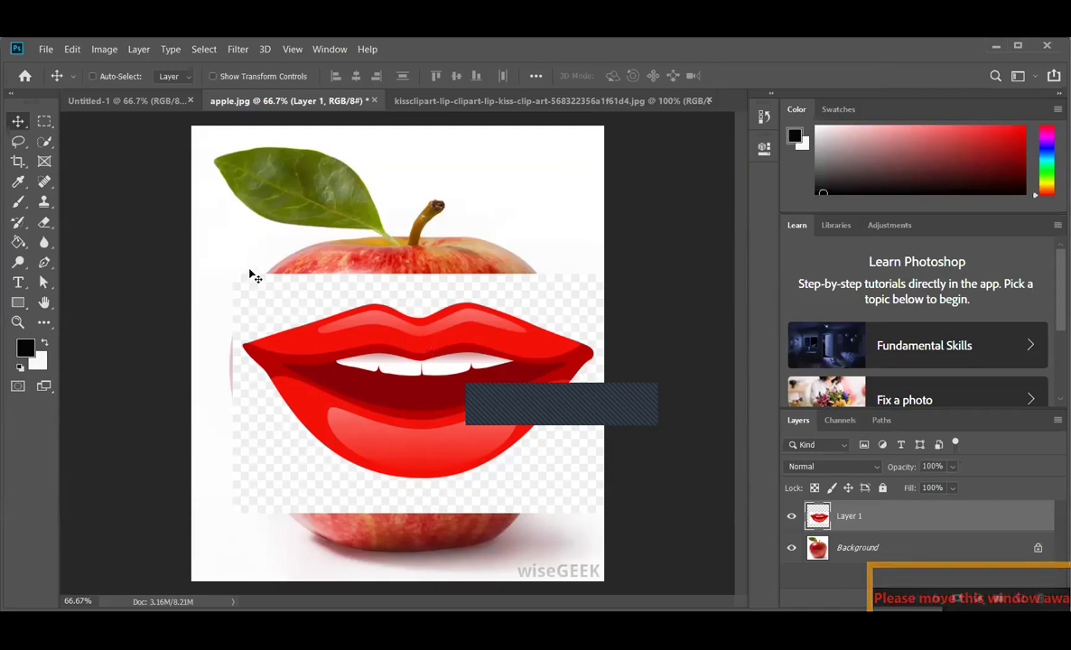
key(ctrl+t)
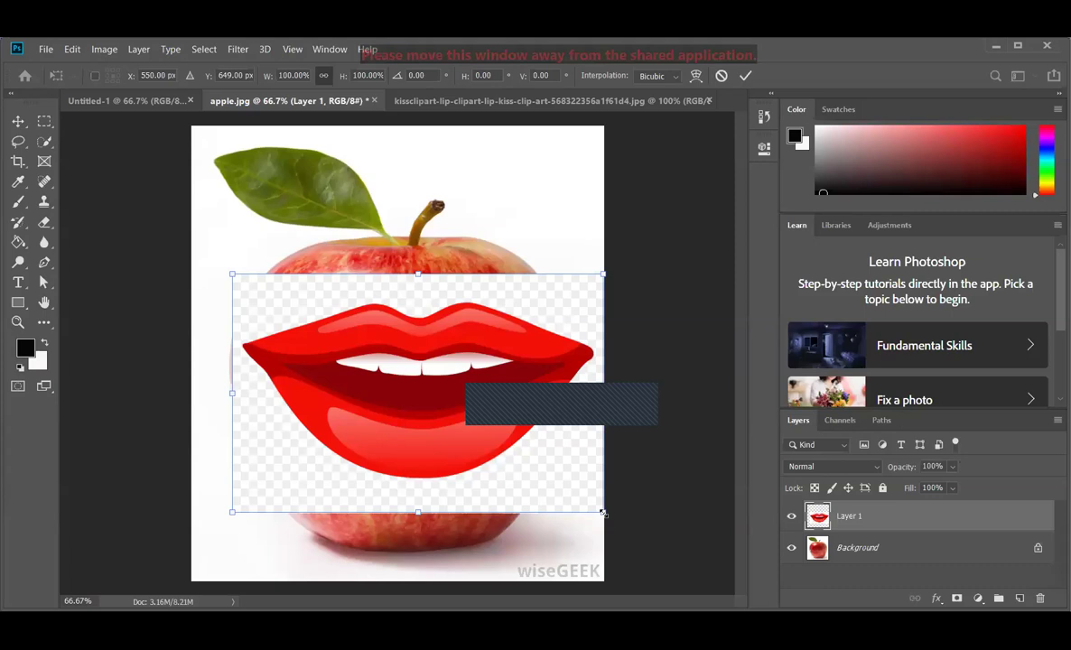
drag(603, 512, 316, 307)
key(Return)
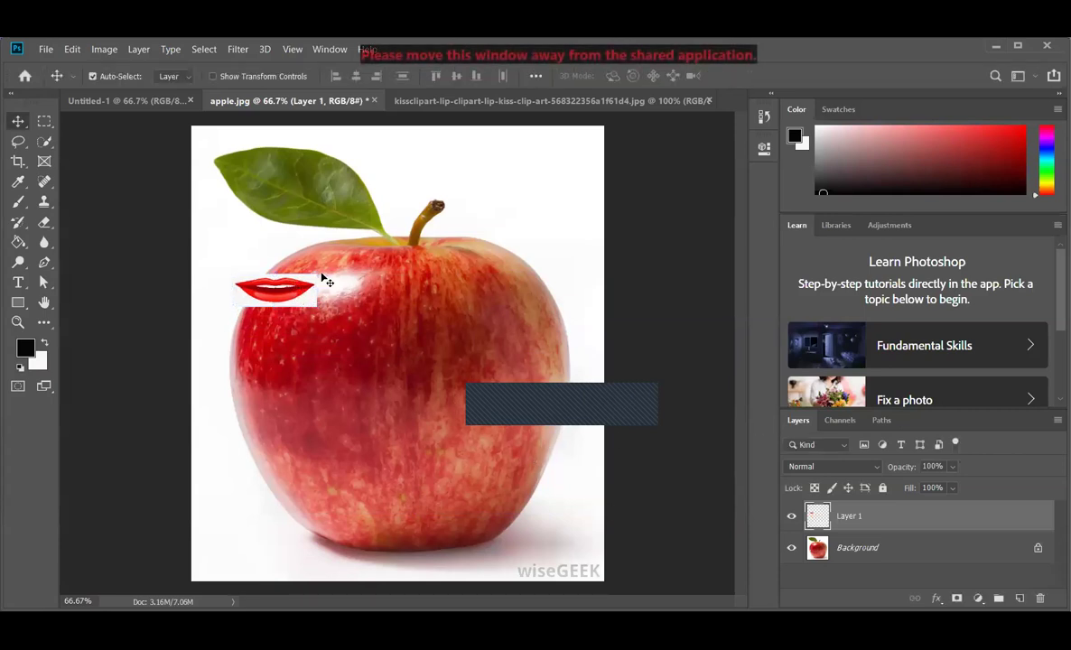
drag(269, 300, 400, 409)
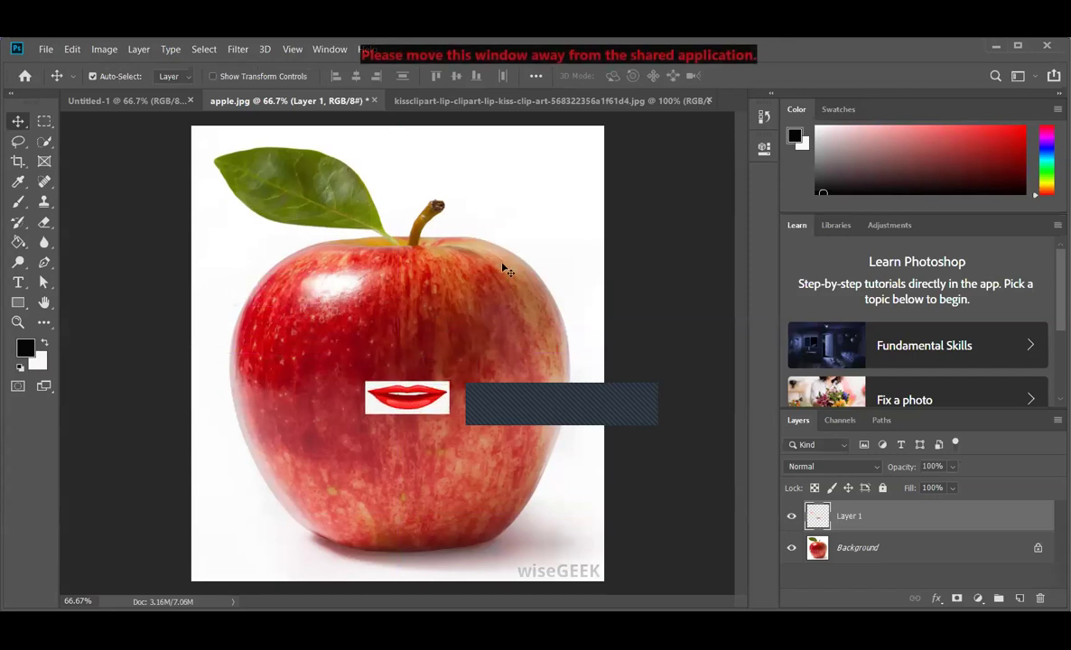
Step: Enlarge the small lips layer with Free Transform to 592.16% width and 1512.50% height, covering the whole canvas
key(ctrl)
key(ctrl+t)
drag(452, 416, 645, 649)
drag(534, 497, 450, 364)
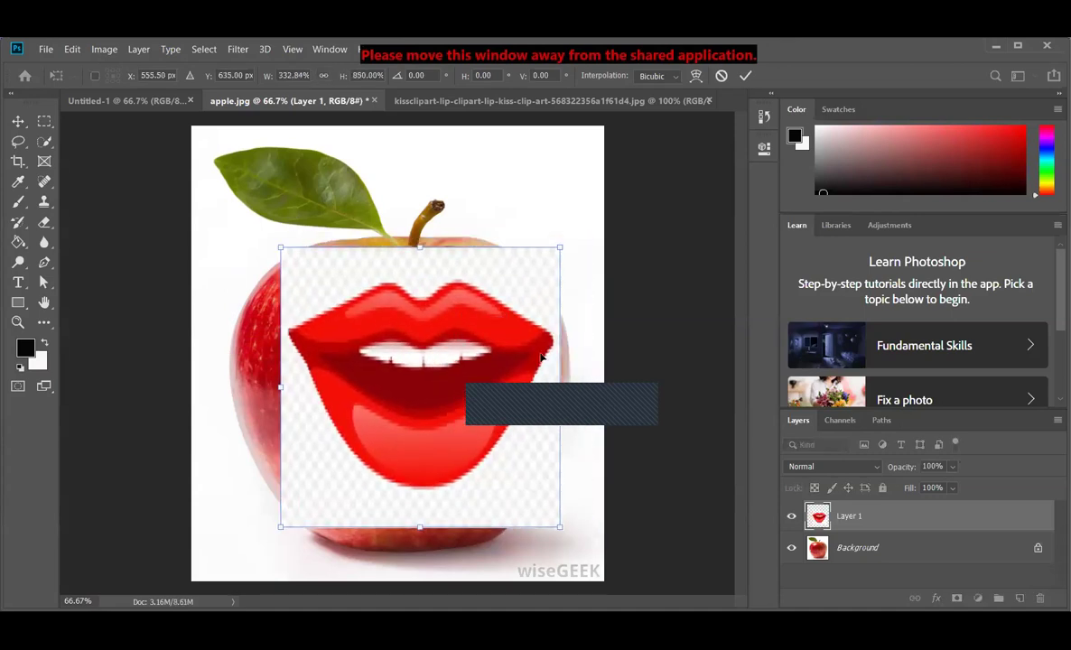
drag(560, 387, 780, 387)
drag(451, 451, 304, 444)
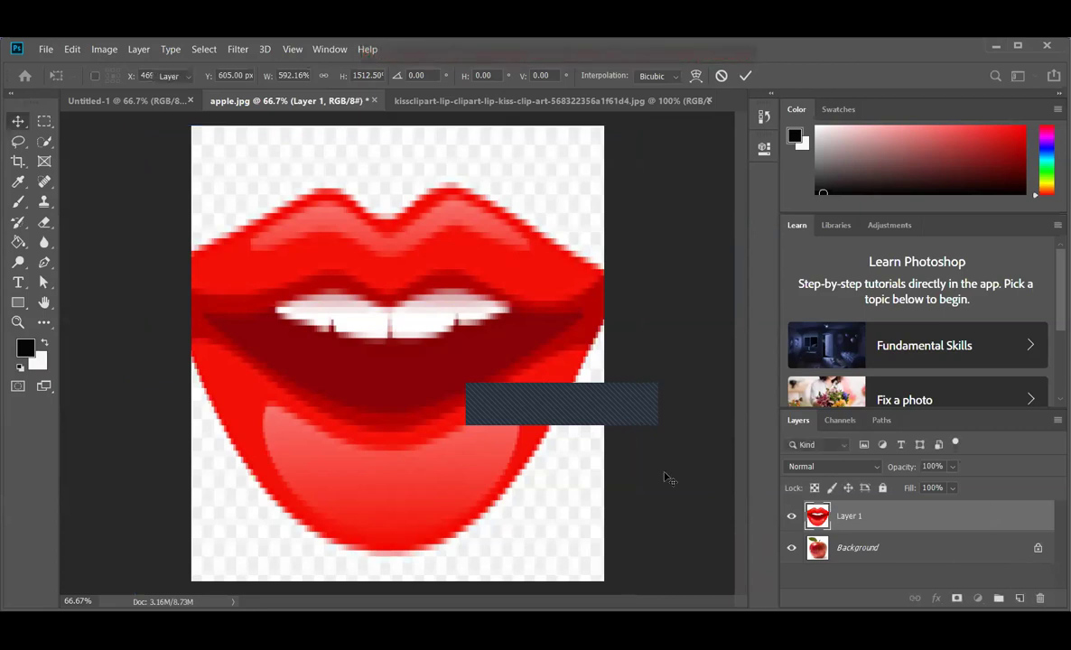
key(Return)
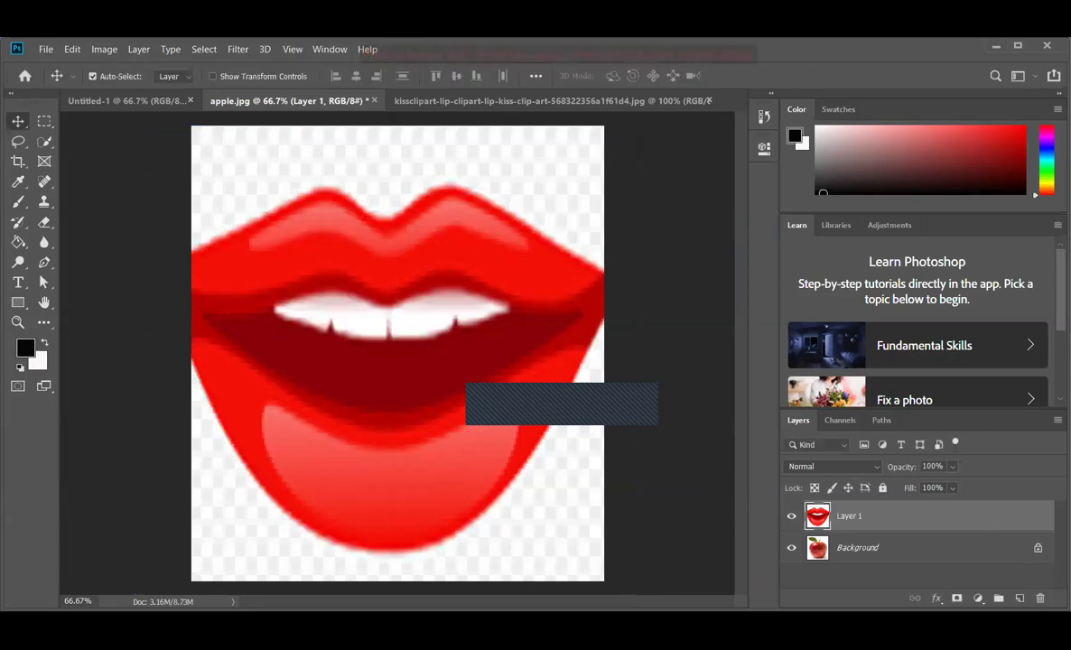
Step: Delete the enlarged lips layer from the apple document
click(1040, 598)
click(515, 276)
Step: Bring a fresh copy of the lips image into apple.jpg as a new layer and centre it over the apple
click(482, 99)
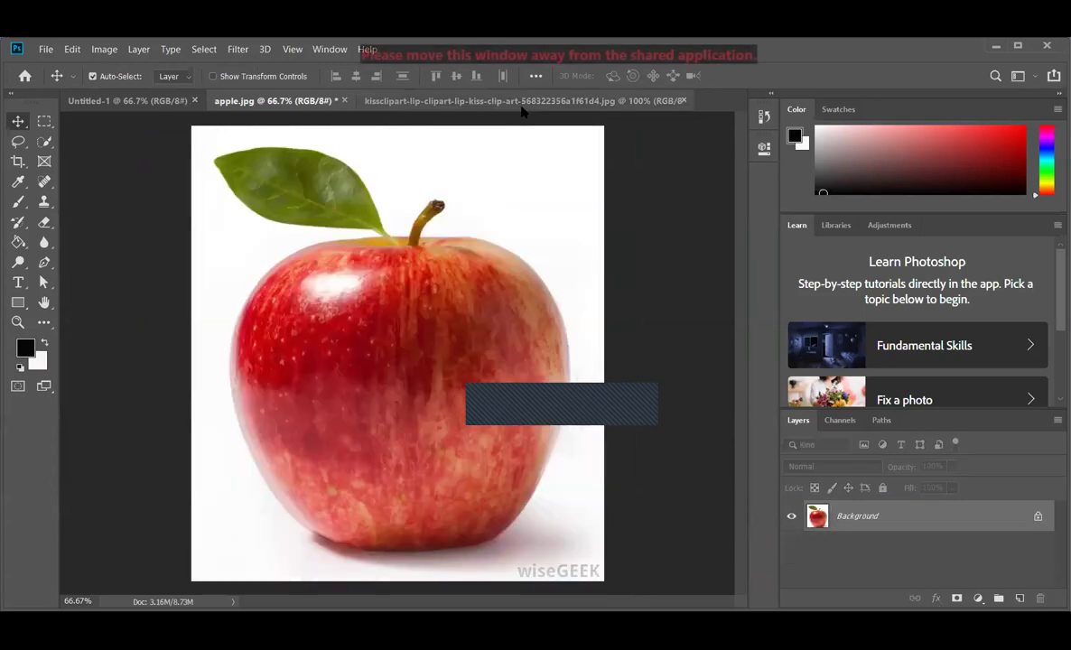
click(290, 95)
key(ctrl+v)
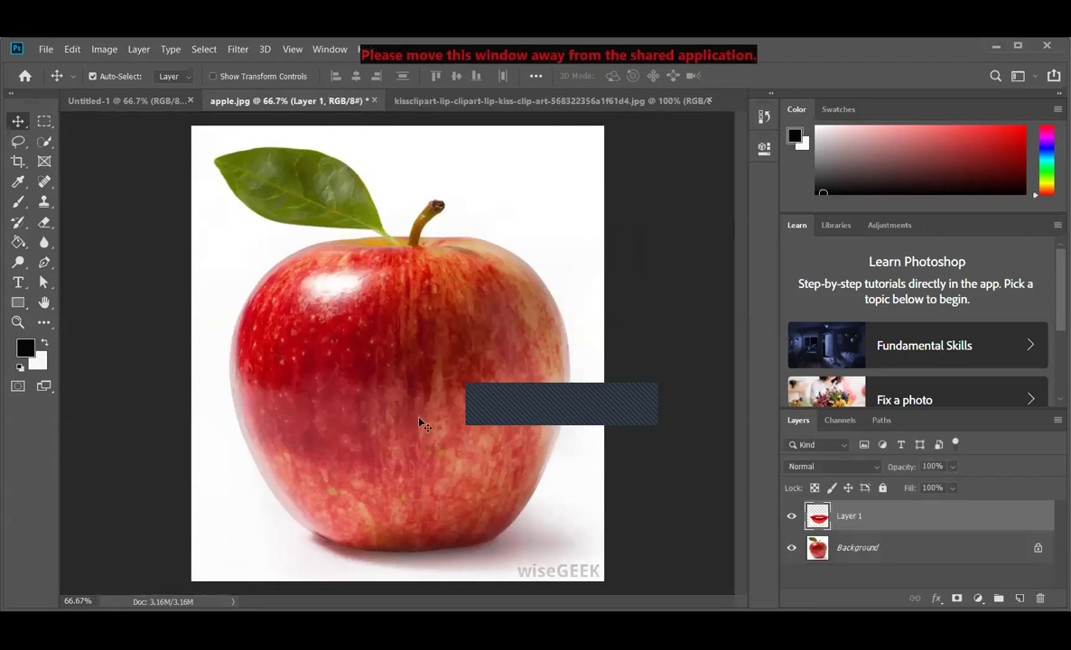
drag(456, 316, 456, 368)
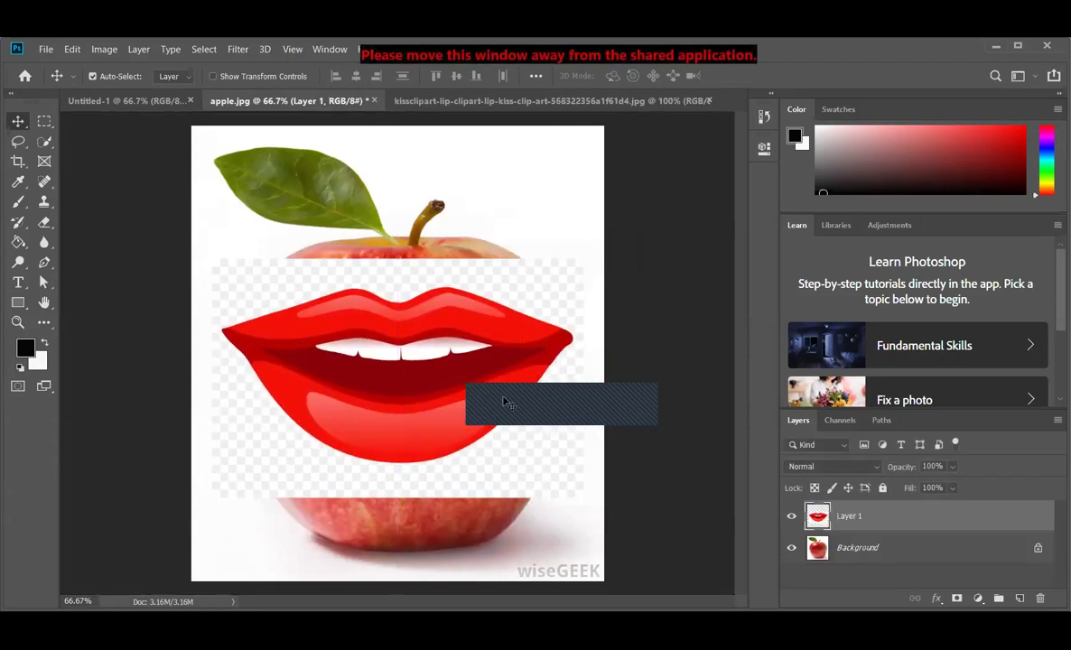
Step: Convert the lips layer, Layer 1, to a Smart Object
right_click(913, 524)
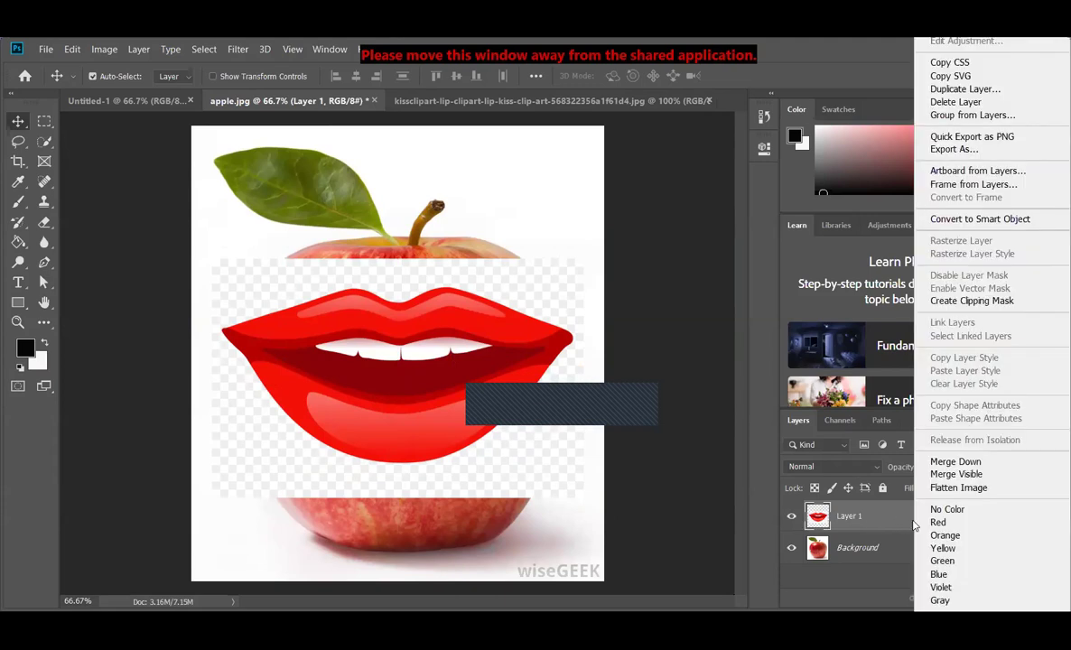
click(973, 221)
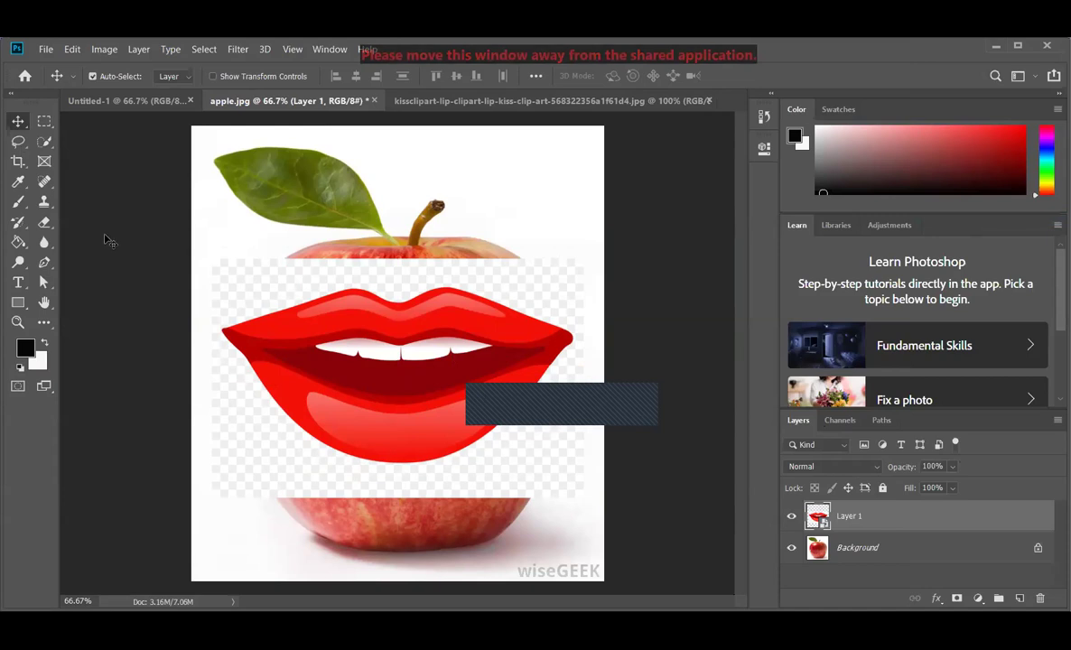
Step: Scale the lips Smart Object down proportionally to 27.65% and move it to the middle of the apple
key(ctrl+t)
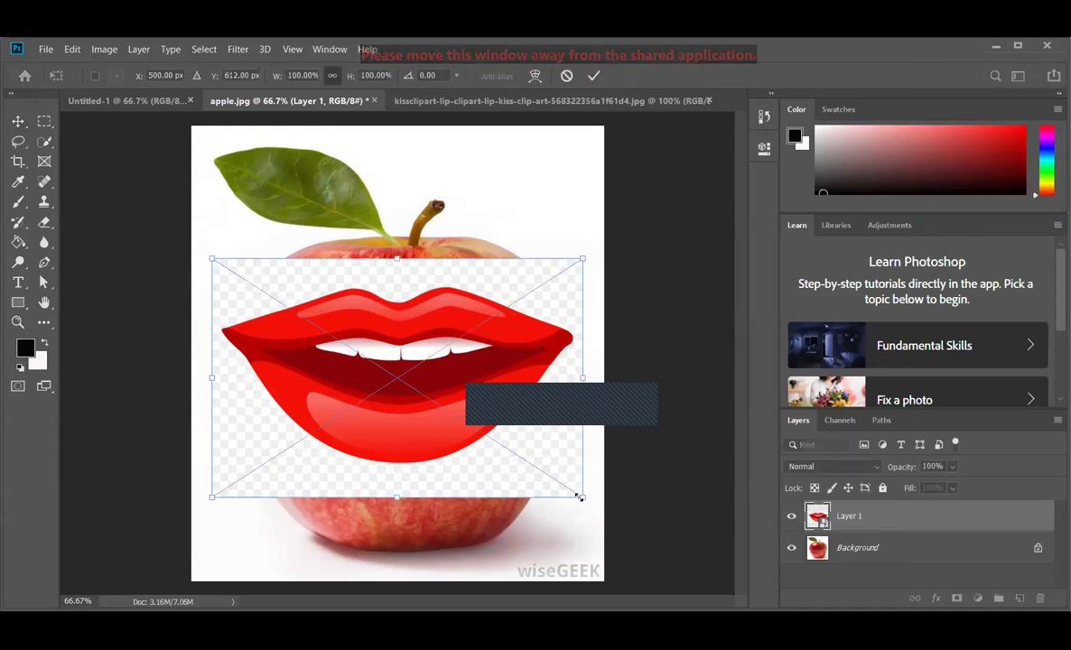
drag(581, 497, 298, 306)
drag(232, 284, 380, 385)
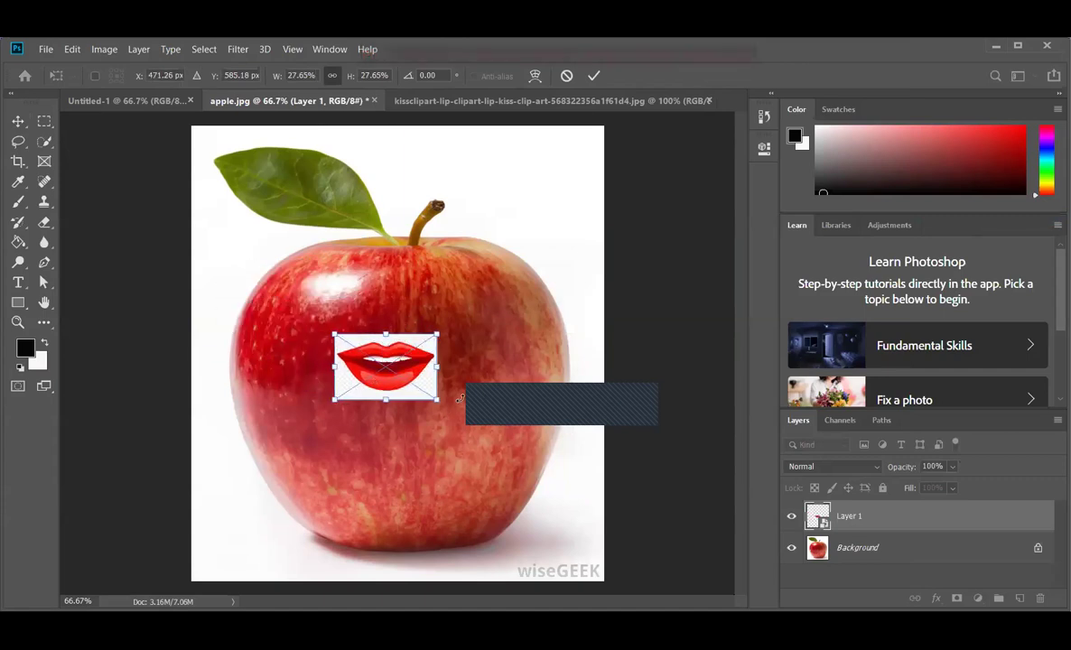
key(Return)
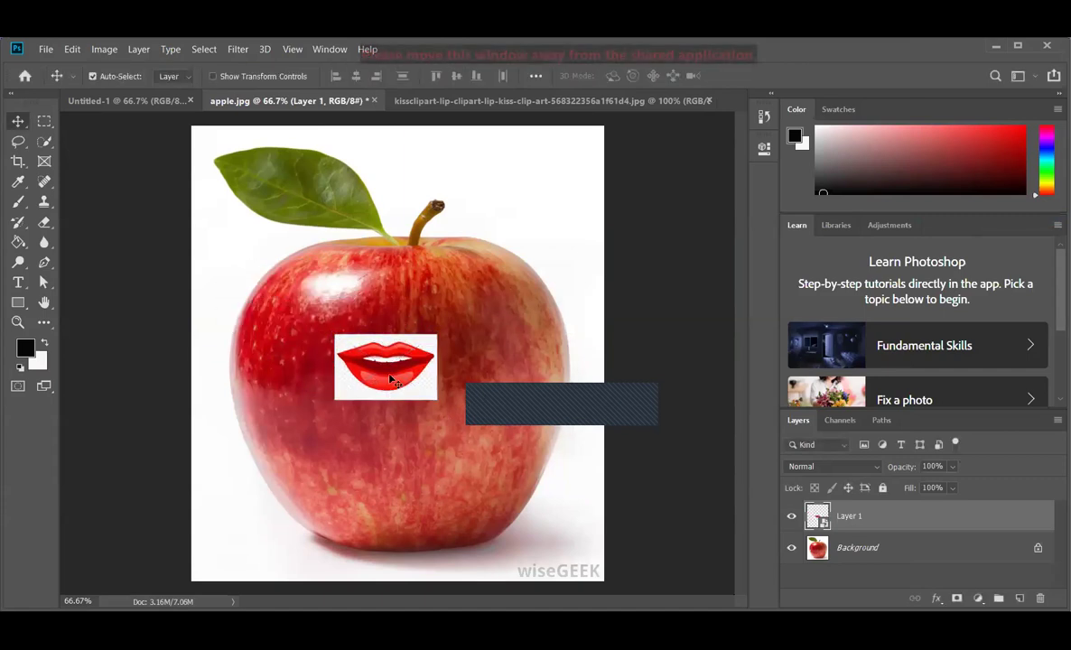
Step: Scale the lips Smart Object up proportionally to 66.33% and centre it on the front of the apple
key(ctrl)
key(ctrl+t)
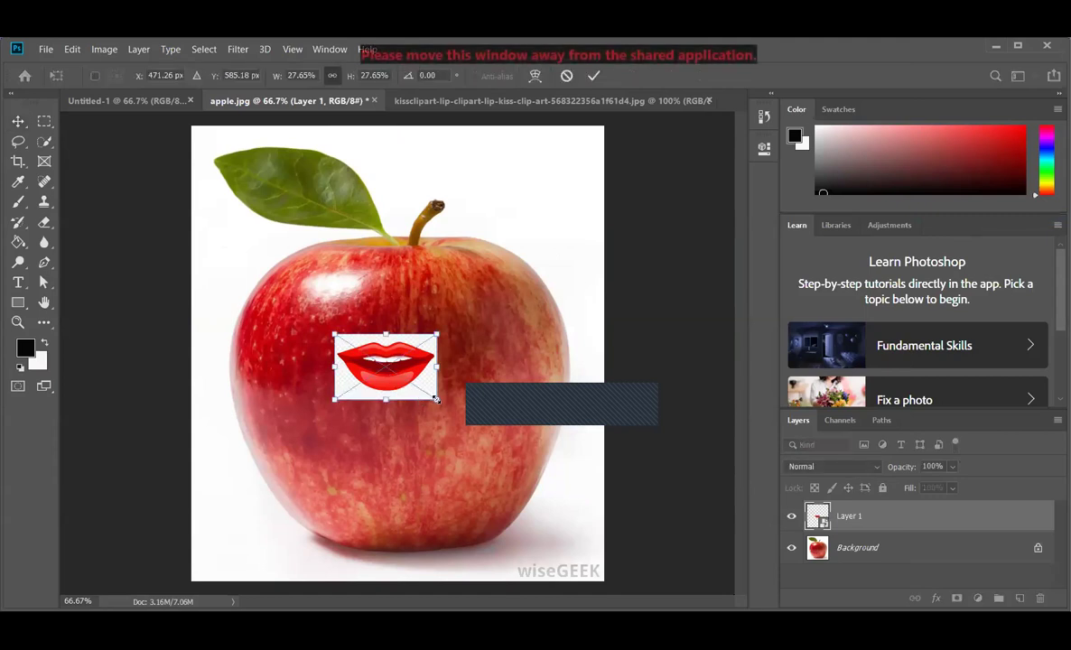
drag(435, 398, 485, 462)
drag(583, 535, 603, 506)
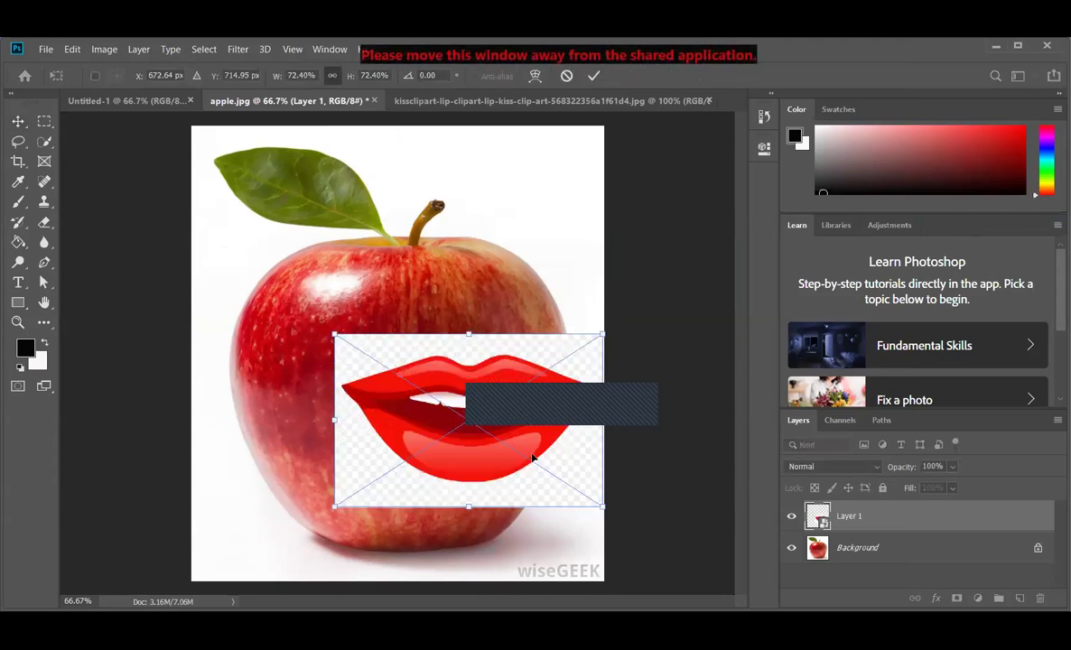
drag(471, 439, 410, 420)
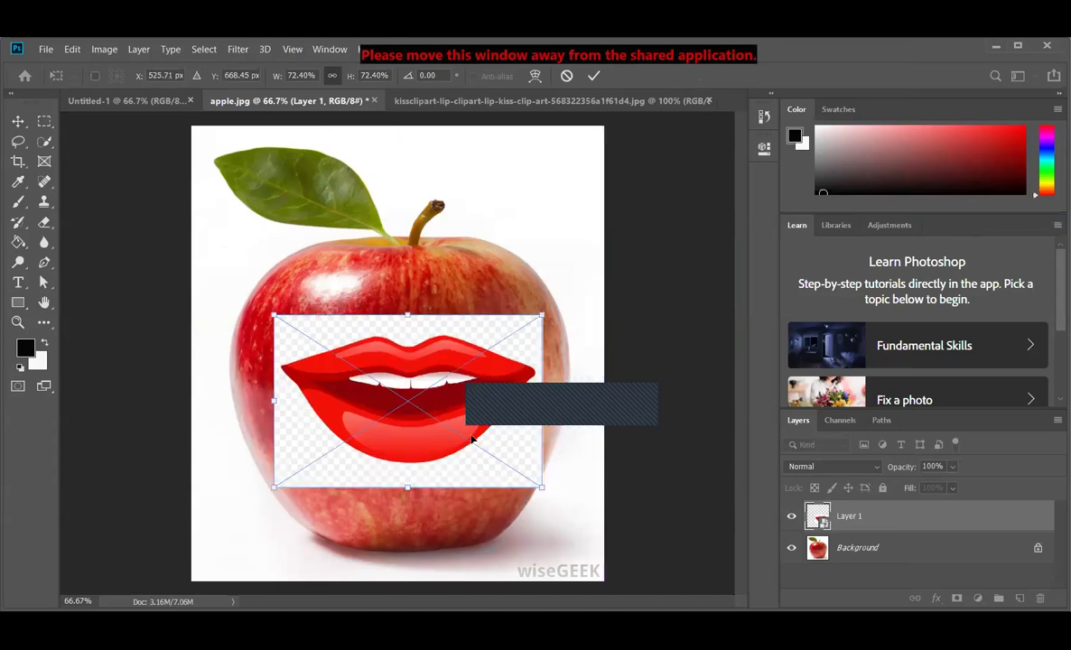
drag(541, 487, 522, 471)
drag(417, 395, 411, 387)
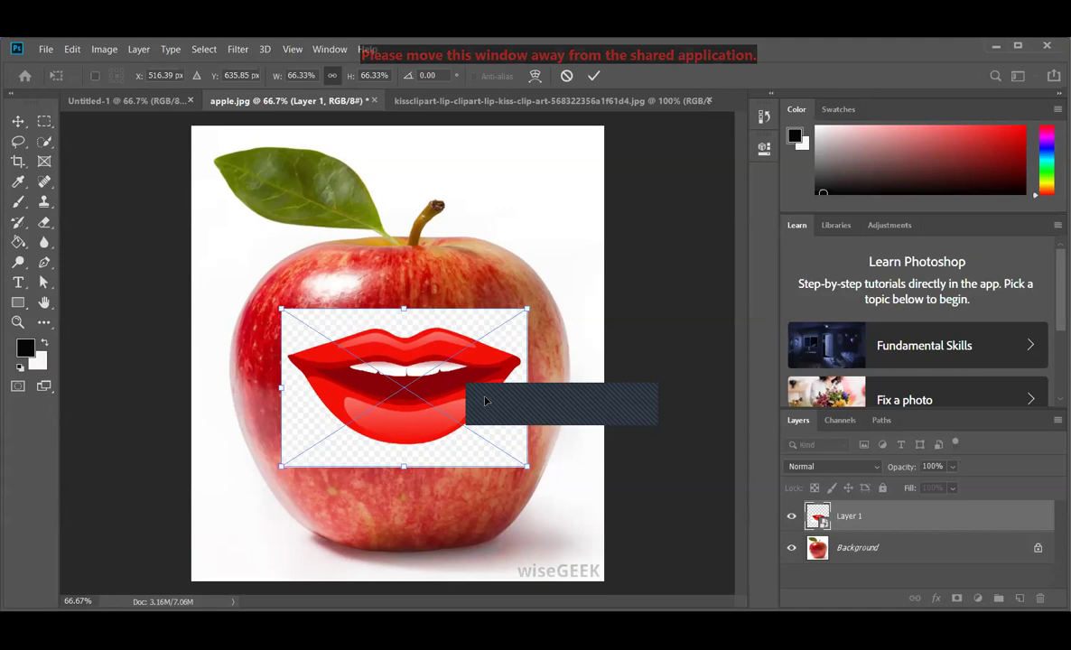
key(Return)
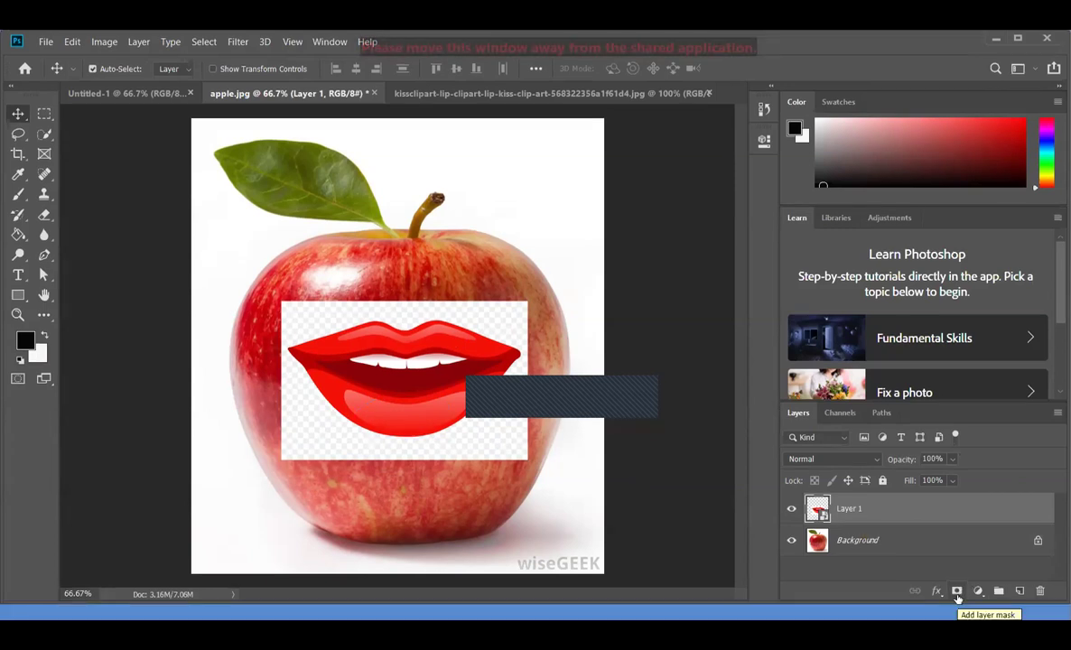
Step: Add a layer mask to the lips Smart Object and fill it with black using the Paint Bucket tool
click(956, 593)
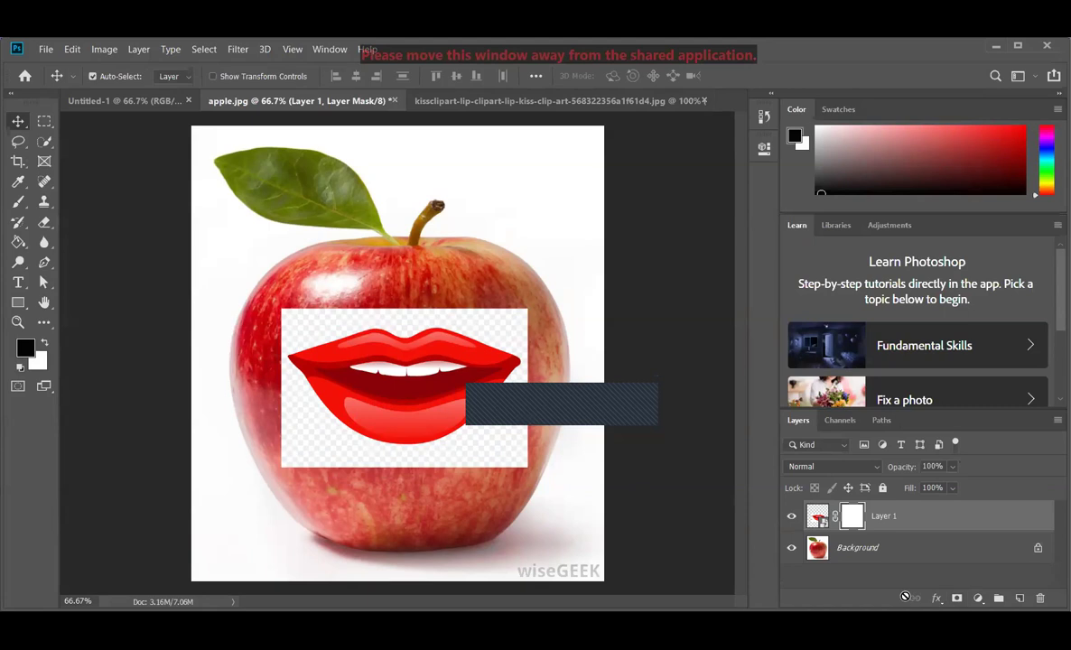
click(19, 243)
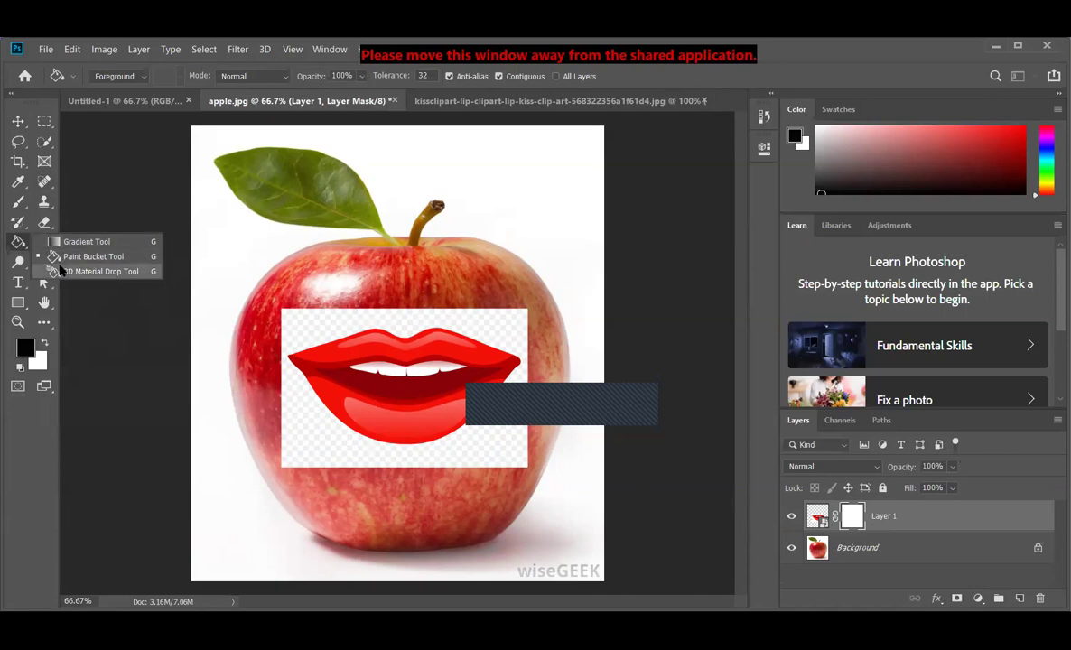
click(127, 260)
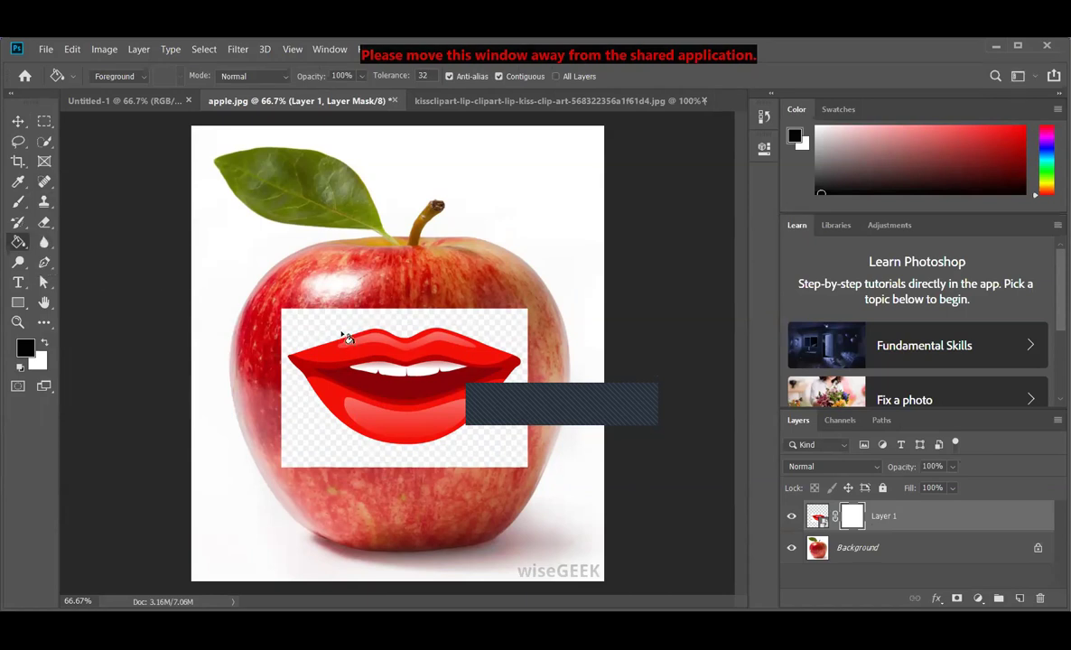
click(340, 331)
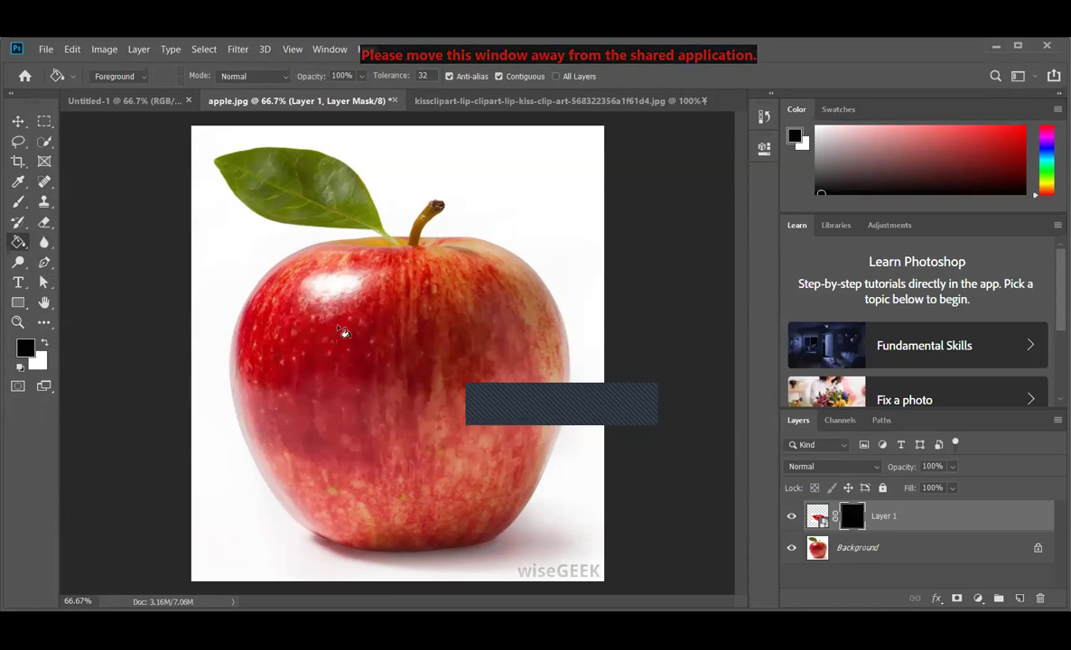
Step: Paint white on the layer mask with a soft 136 px brush to reveal the lips
click(18, 202)
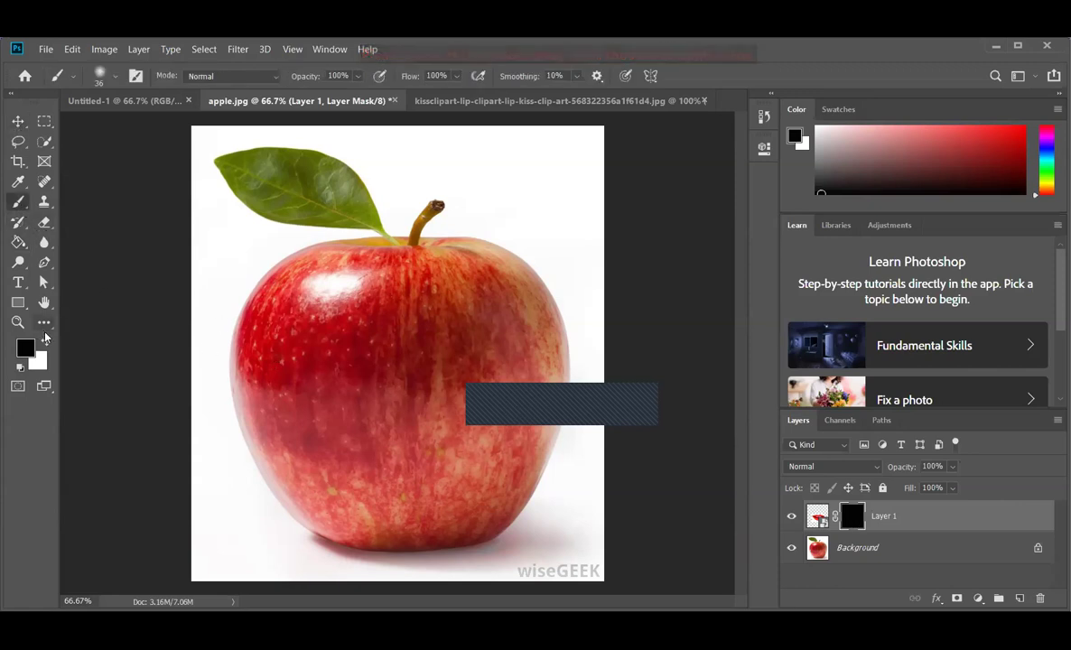
click(116, 78)
text(81)
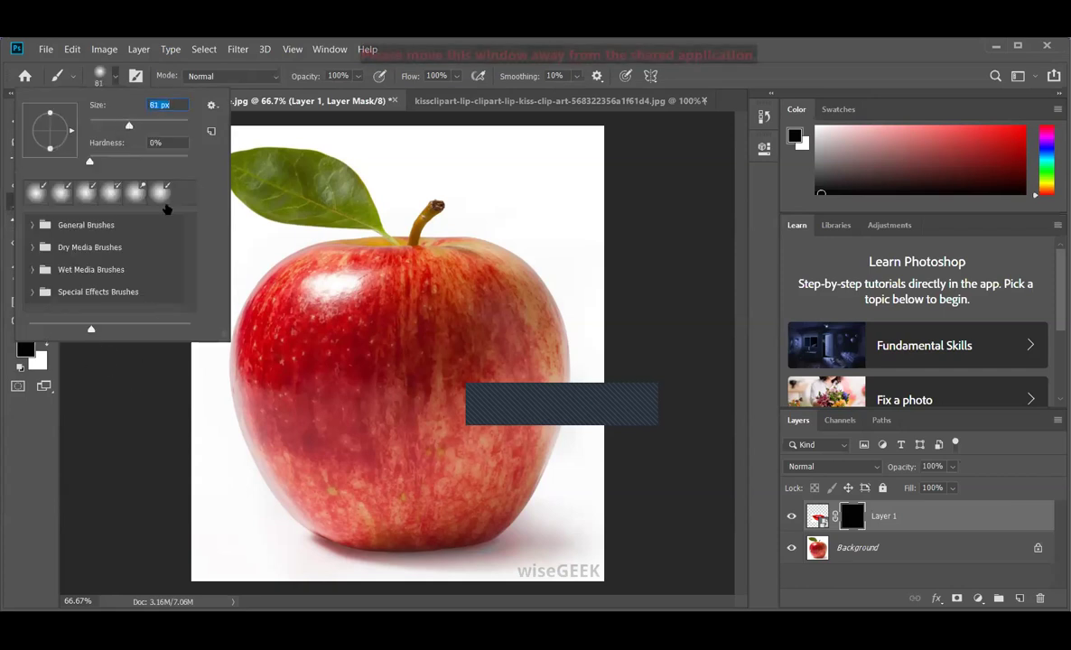
click(150, 417)
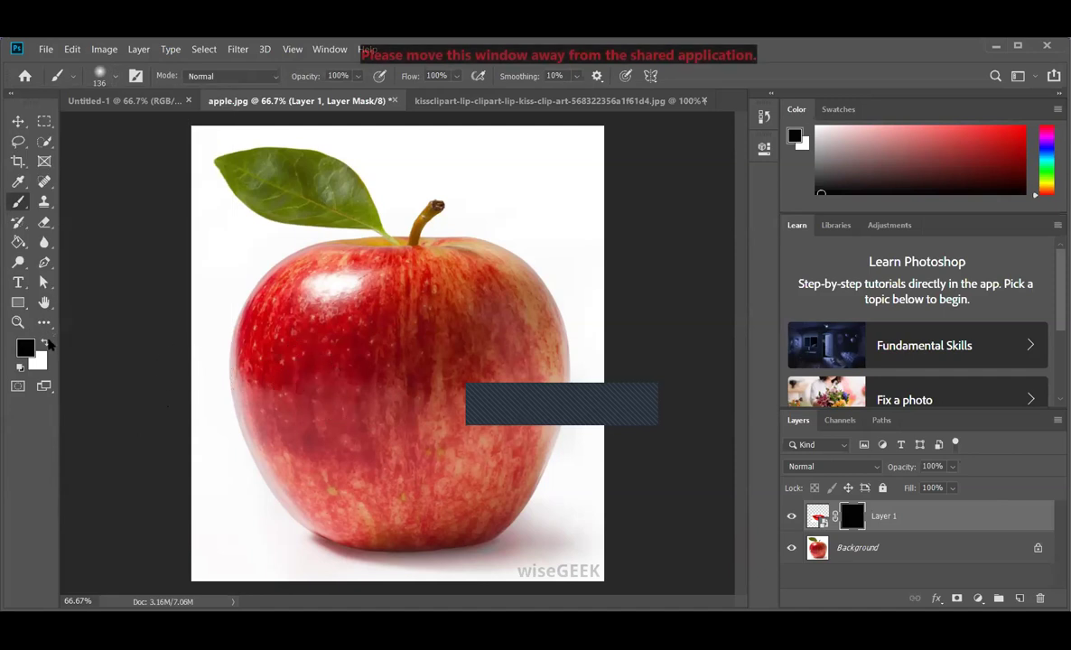
click(46, 342)
mouse_move(293, 333)
mouse_down()
mouse_move(406, 409)
mouse_move(456, 399)
mouse_move(442, 346)
mouse_move(308, 304)
mouse_move(315, 367)
mouse_move(362, 398)
mouse_move(469, 416)
mouse_move(465, 332)
mouse_move(335, 315)
mouse_move(291, 395)
mouse_move(425, 435)
mouse_move(513, 394)
mouse_move(386, 327)
mouse_move(425, 311)
mouse_move(479, 312)
mouse_move(467, 432)
mouse_move(340, 435)
mouse_move(251, 330)
mouse_move(275, 389)
mouse_move(400, 479)
mouse_move(509, 418)
mouse_move(325, 306)
mouse_move(313, 463)
mouse_move(525, 361)
mouse_move(402, 388)
mouse_move(465, 450)
mouse_move(466, 437)
mouse_move(480, 437)
mouse_up()
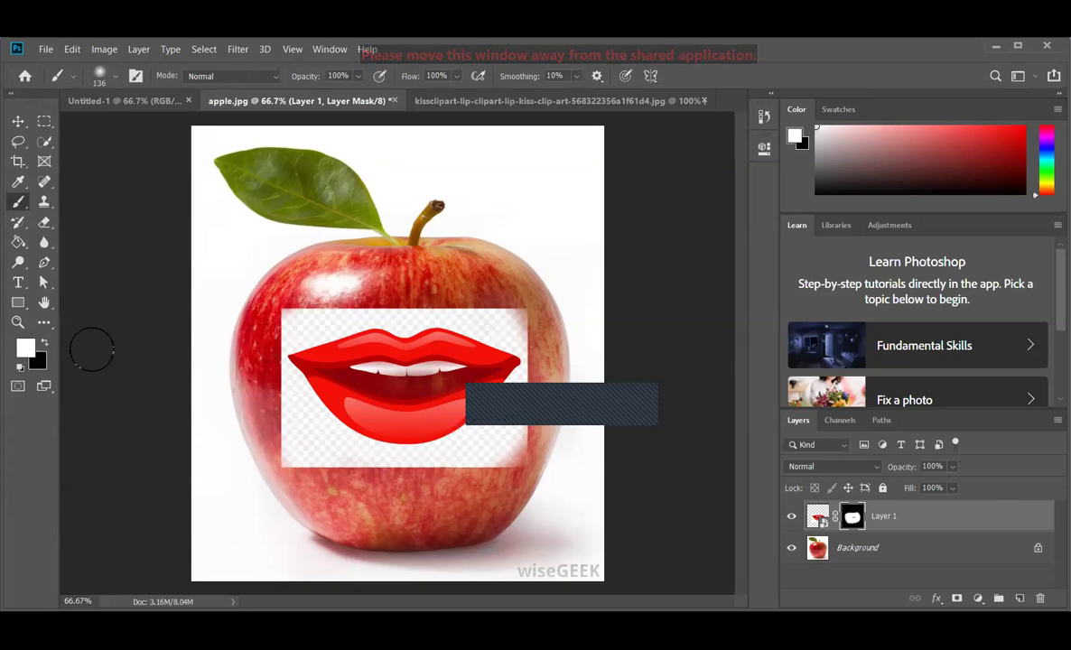
Step: Paint black on the mask around the lower lip, first with the 136 px brush, then at 81 px and 26% hardness
click(43, 344)
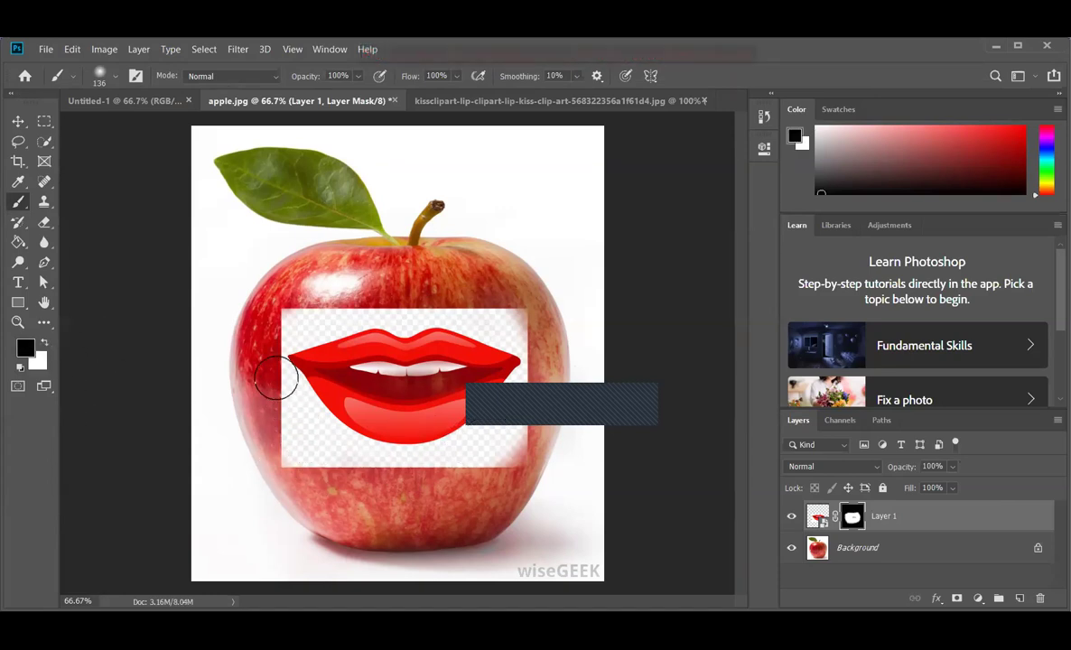
mouse_move(273, 378)
mouse_down()
mouse_move(313, 452)
mouse_move(380, 474)
mouse_move(356, 475)
mouse_move(279, 446)
mouse_move(252, 415)
mouse_move(345, 465)
mouse_move(454, 470)
mouse_move(504, 447)
mouse_move(549, 391)
mouse_up()
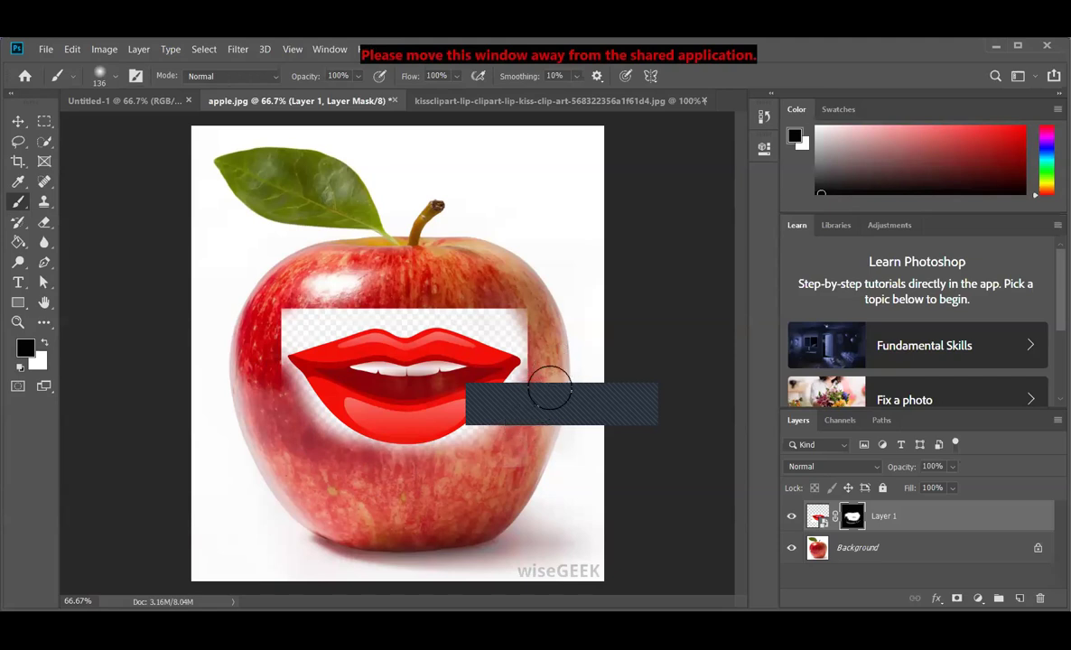
click(116, 76)
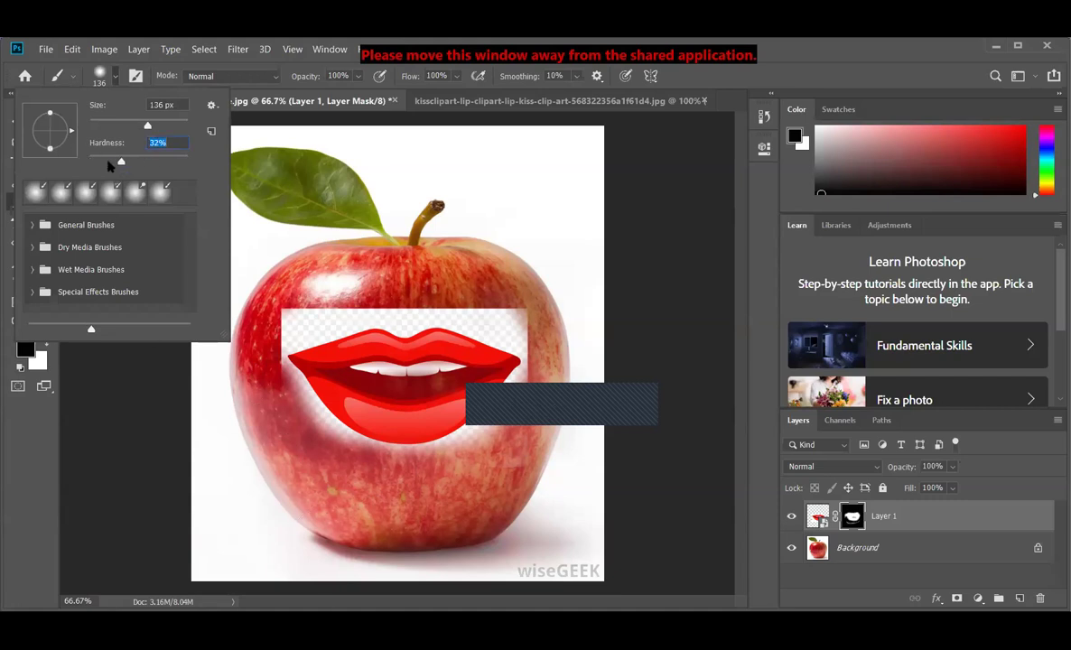
click(116, 163)
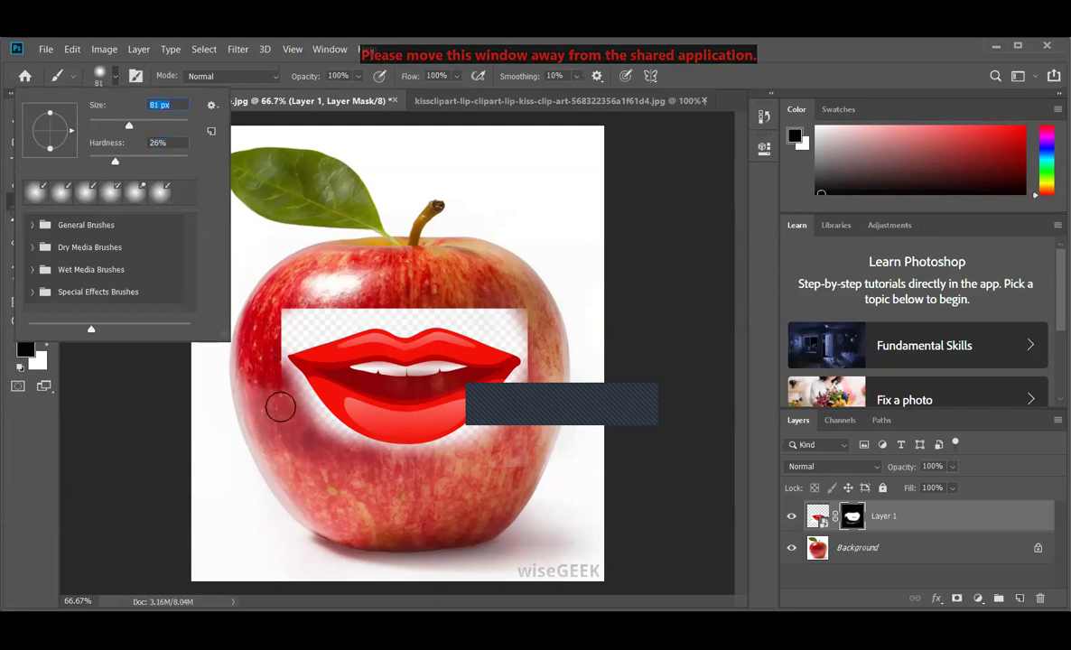
click(261, 358)
mouse_move(261, 357)
mouse_down()
mouse_move(308, 438)
mouse_move(342, 454)
mouse_move(366, 459)
mouse_move(323, 440)
mouse_move(280, 370)
mouse_move(308, 421)
mouse_move(358, 451)
mouse_move(444, 459)
mouse_move(492, 425)
mouse_move(442, 456)
mouse_move(374, 463)
mouse_move(344, 447)
mouse_move(284, 376)
mouse_up()
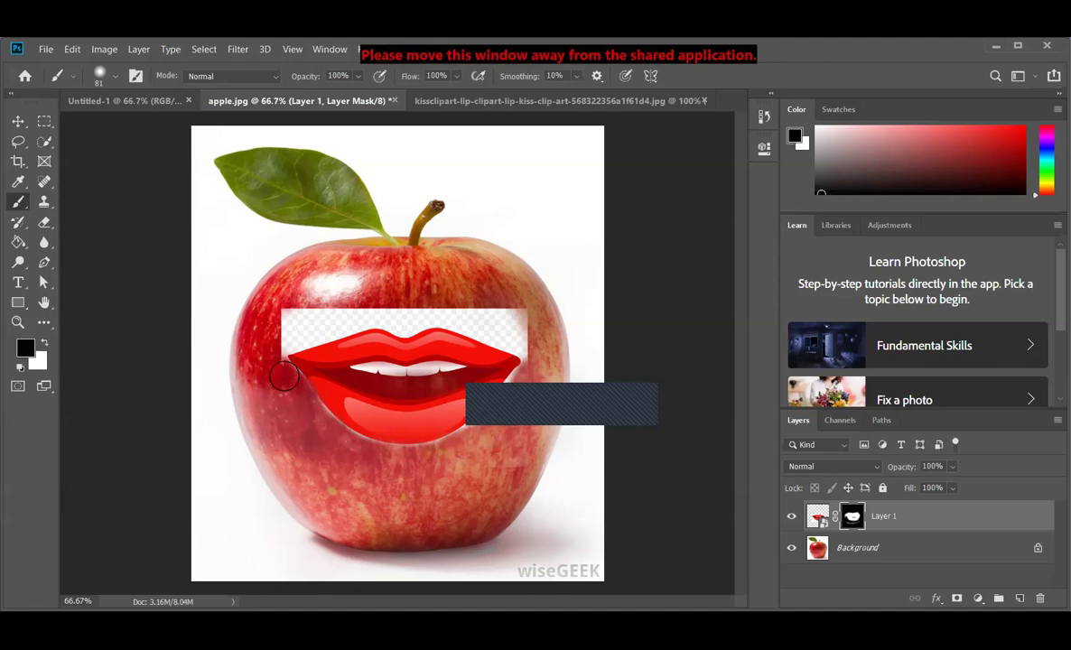
mouse_move(317, 420)
mouse_down()
mouse_move(376, 452)
mouse_move(421, 457)
mouse_move(455, 449)
mouse_move(494, 416)
mouse_up()
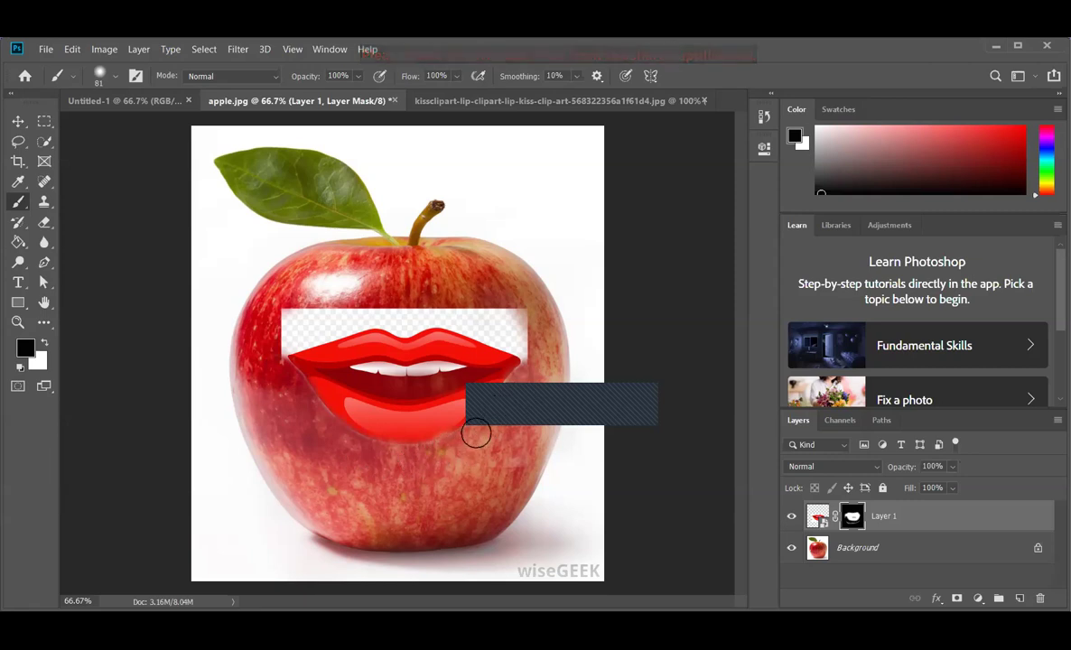
Step: Paint black on the mask over the checkered background above the lips, cleaning up their upper edge and corners
mouse_move(518, 318)
mouse_down()
mouse_move(467, 315)
mouse_move(527, 324)
mouse_move(540, 364)
mouse_move(496, 331)
mouse_move(522, 338)
mouse_move(529, 356)
mouse_move(529, 346)
mouse_move(429, 306)
mouse_move(408, 323)
mouse_move(344, 311)
mouse_move(279, 345)
mouse_move(276, 321)
mouse_move(311, 298)
mouse_move(327, 306)
mouse_move(265, 331)
mouse_move(348, 310)
mouse_move(288, 337)
mouse_move(317, 333)
mouse_move(372, 312)
mouse_up()
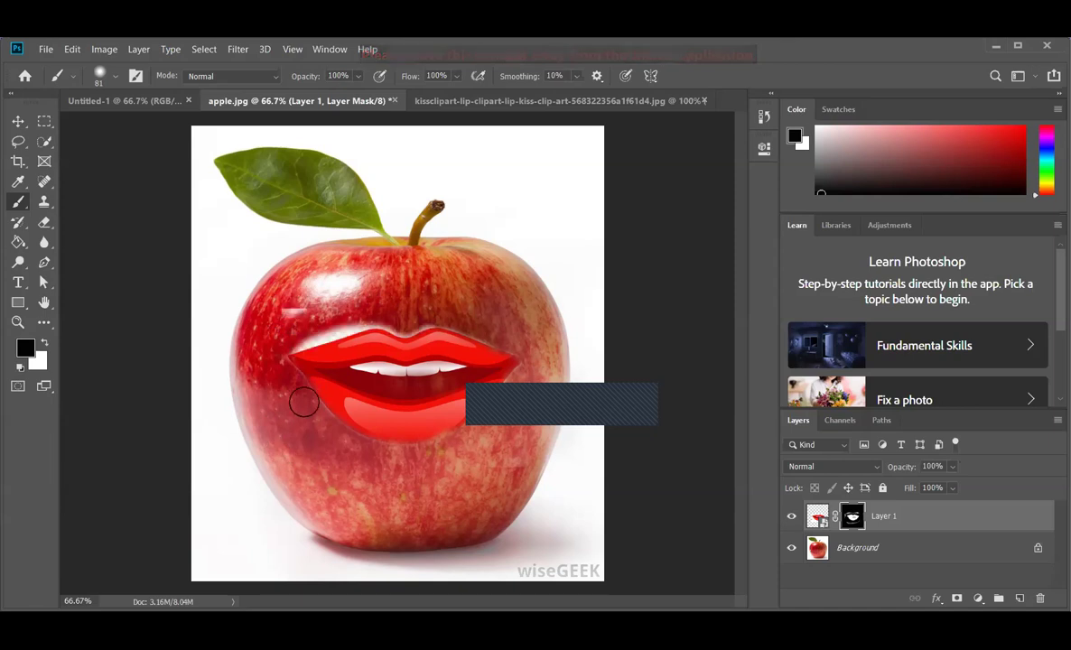
mouse_move(290, 313)
mouse_down()
mouse_move(278, 285)
mouse_move(321, 282)
mouse_move(298, 300)
mouse_move(289, 335)
mouse_up()
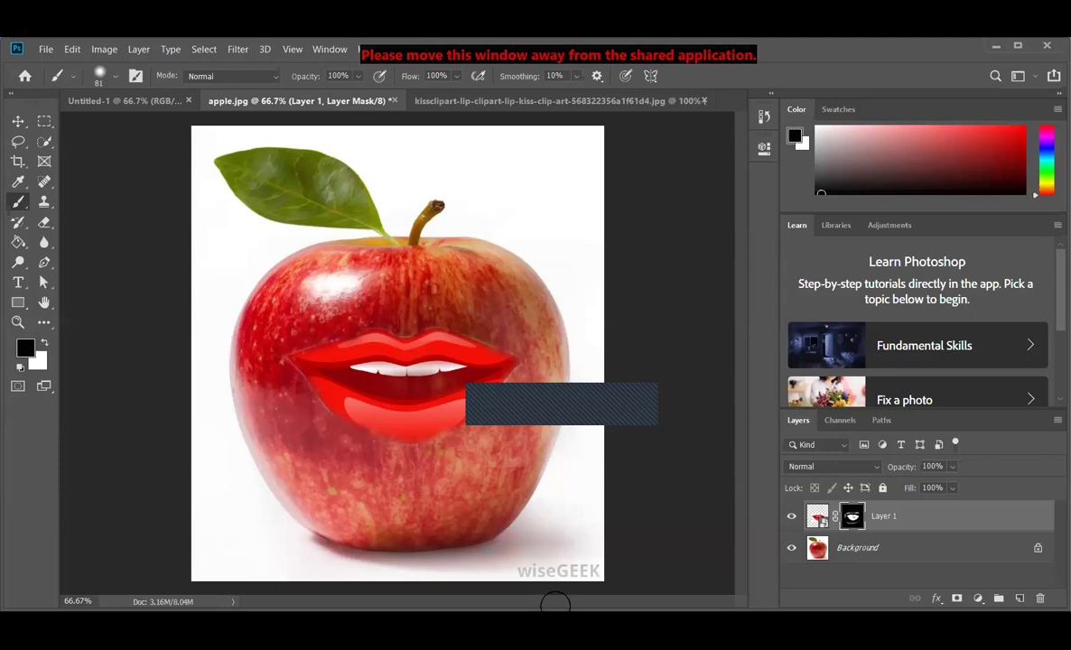
key(ctrl+z)
mouse_move(310, 311)
mouse_down()
mouse_move(244, 323)
mouse_move(302, 307)
mouse_up()
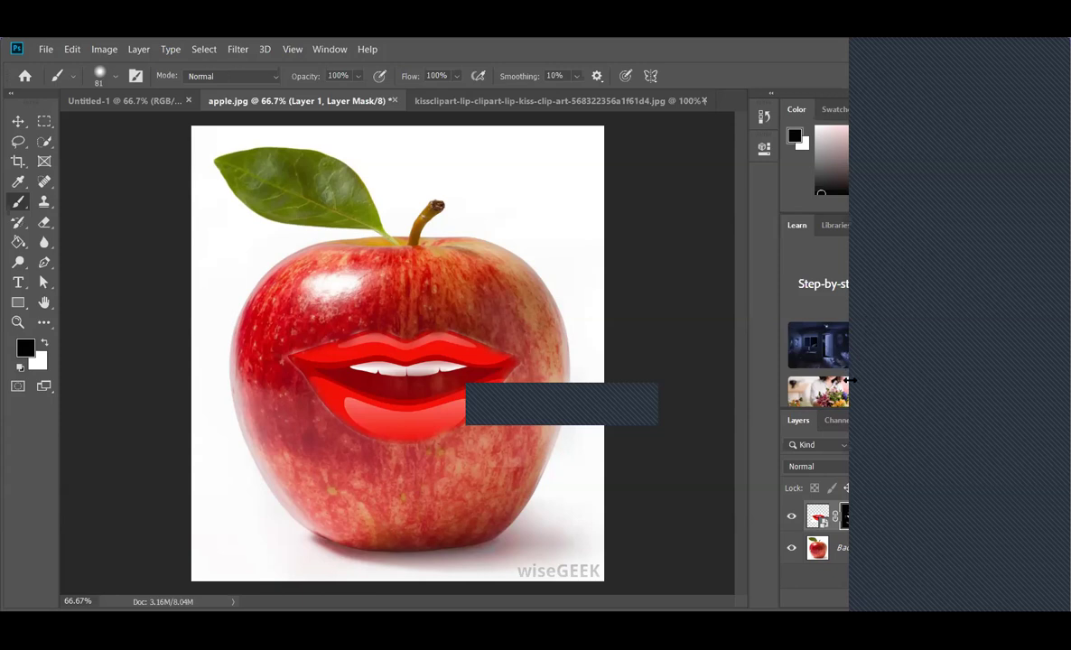
Step: Open apple.jpg from the Desktop folder
drag(852, 380, 931, 380)
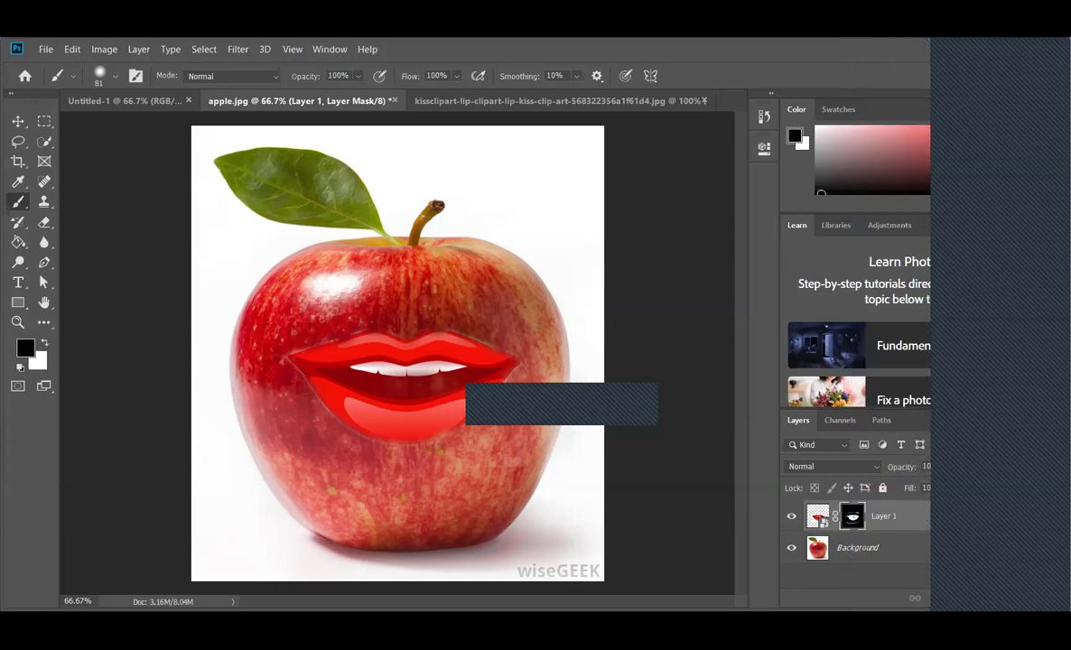
click(45, 50)
click(68, 77)
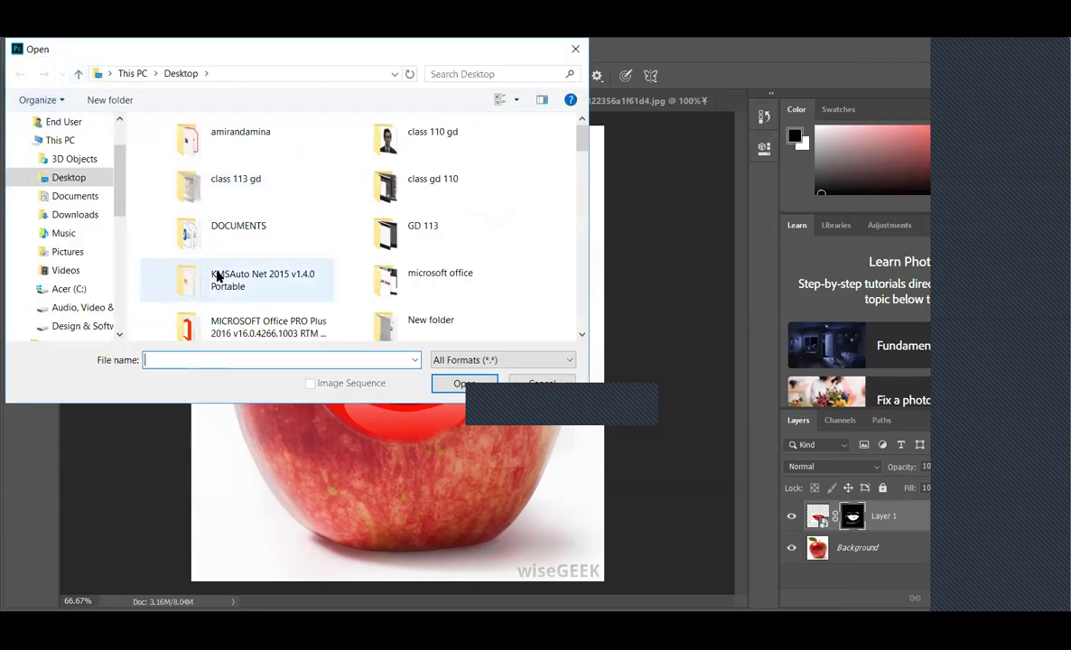
scroll(219, 271, down, 10)
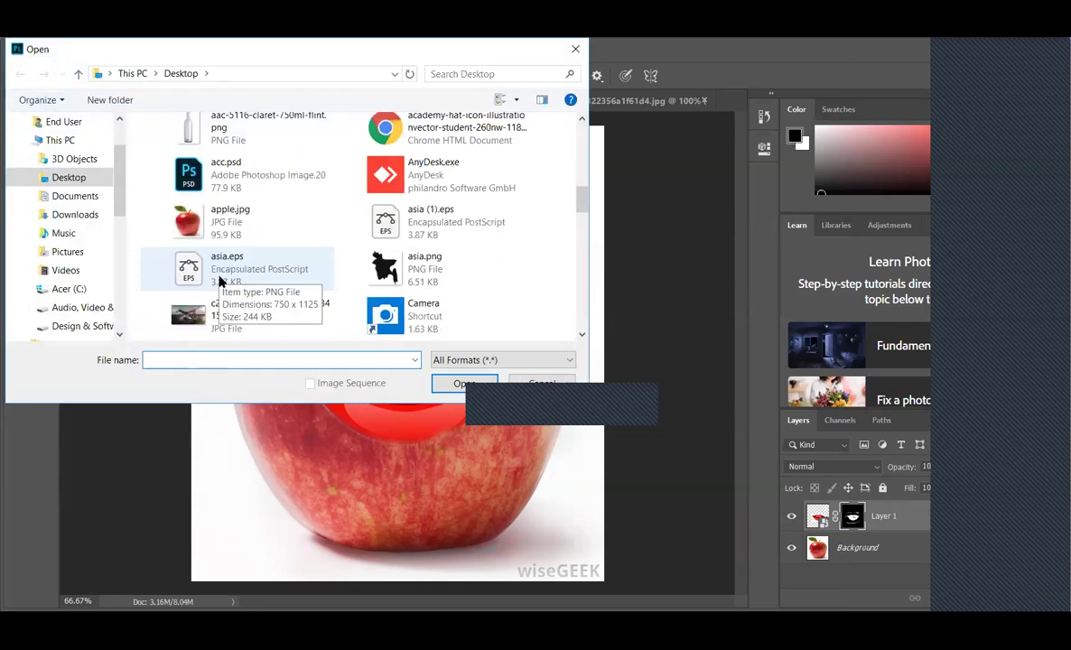
click(203, 226)
click(462, 384)
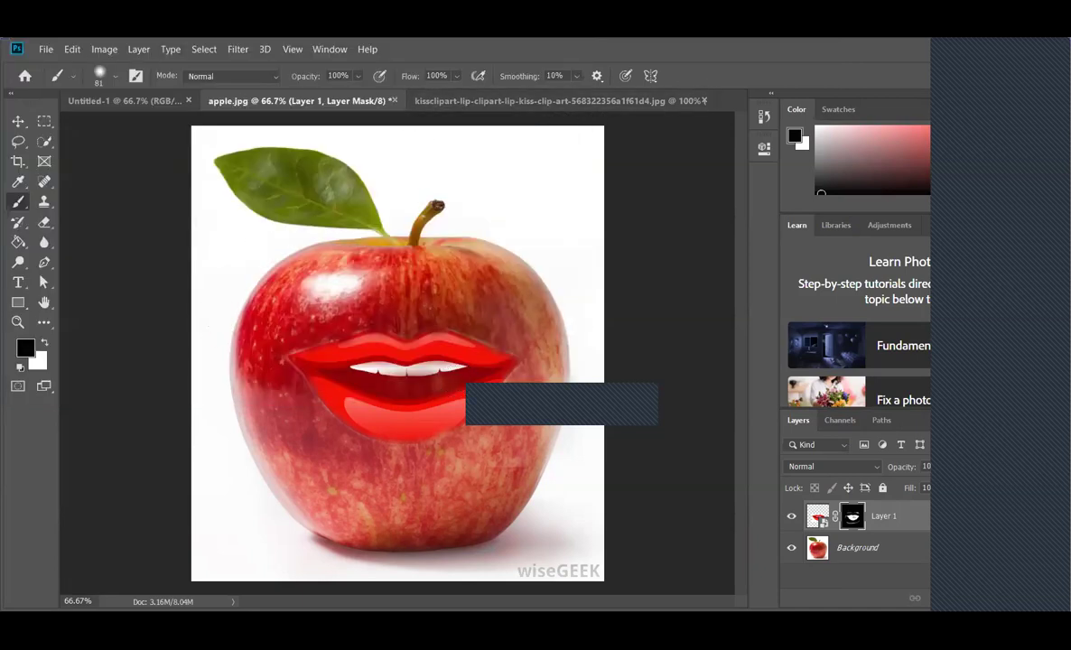
Step: Open the second apple photo, download.jpg, from the Desktop folder
click(45, 50)
click(67, 77)
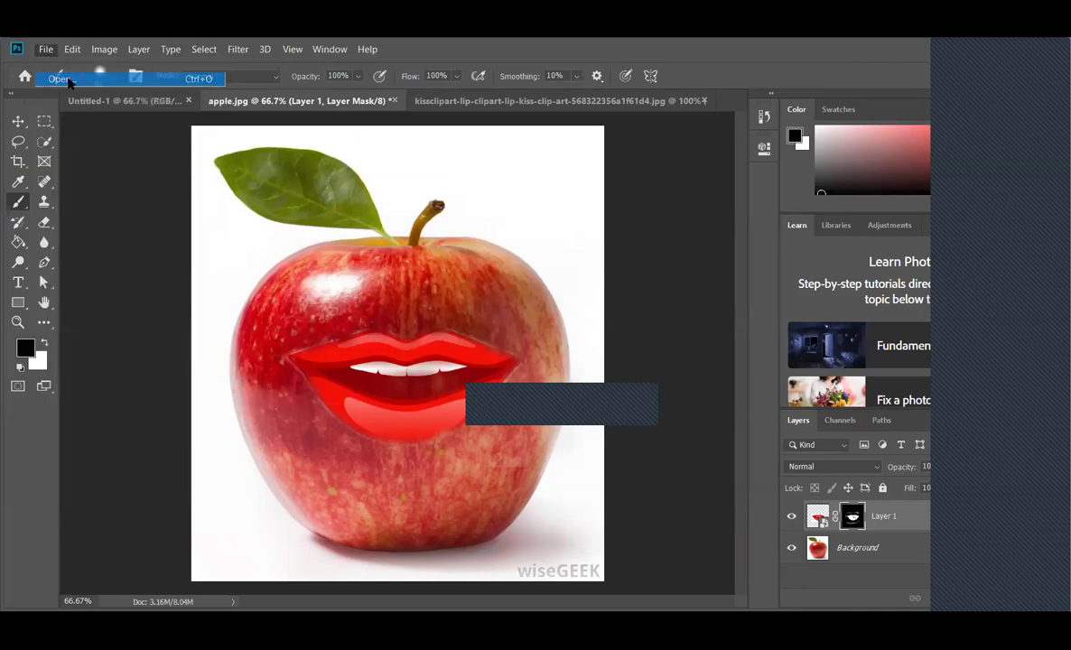
scroll(367, 270, down, 8)
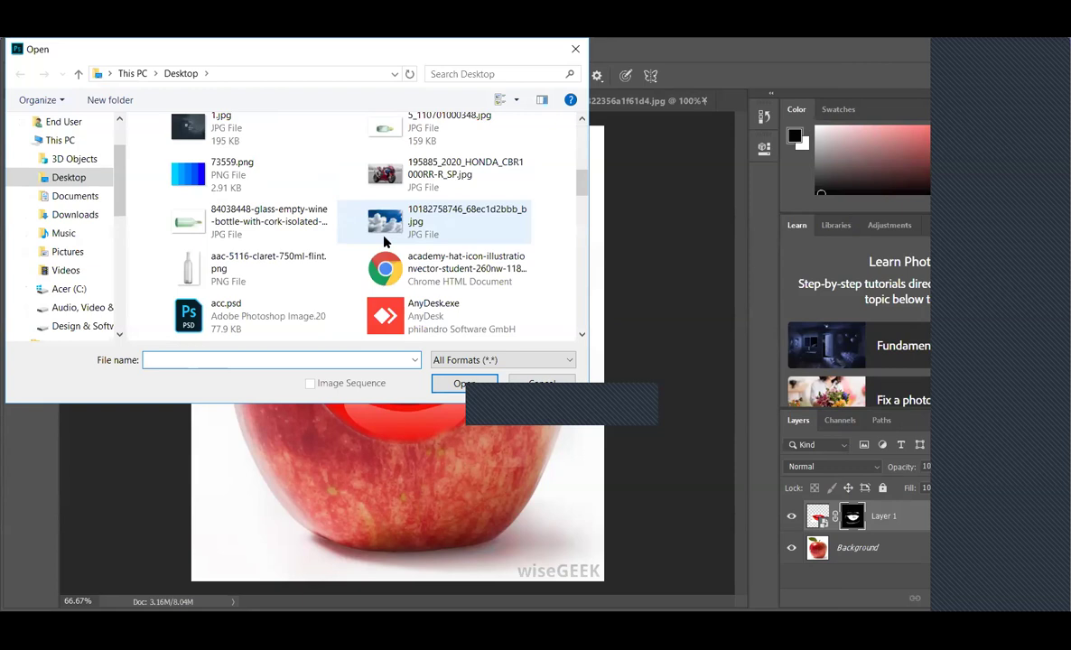
scroll(385, 240, down, 3)
scroll(385, 240, down, 2)
click(384, 266)
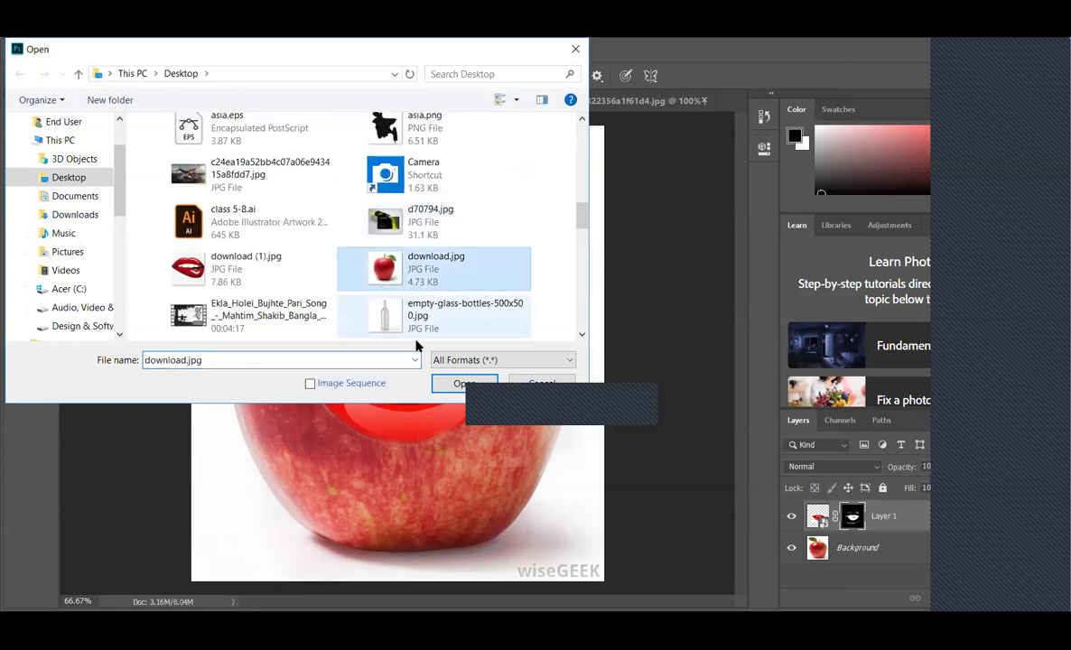
click(479, 387)
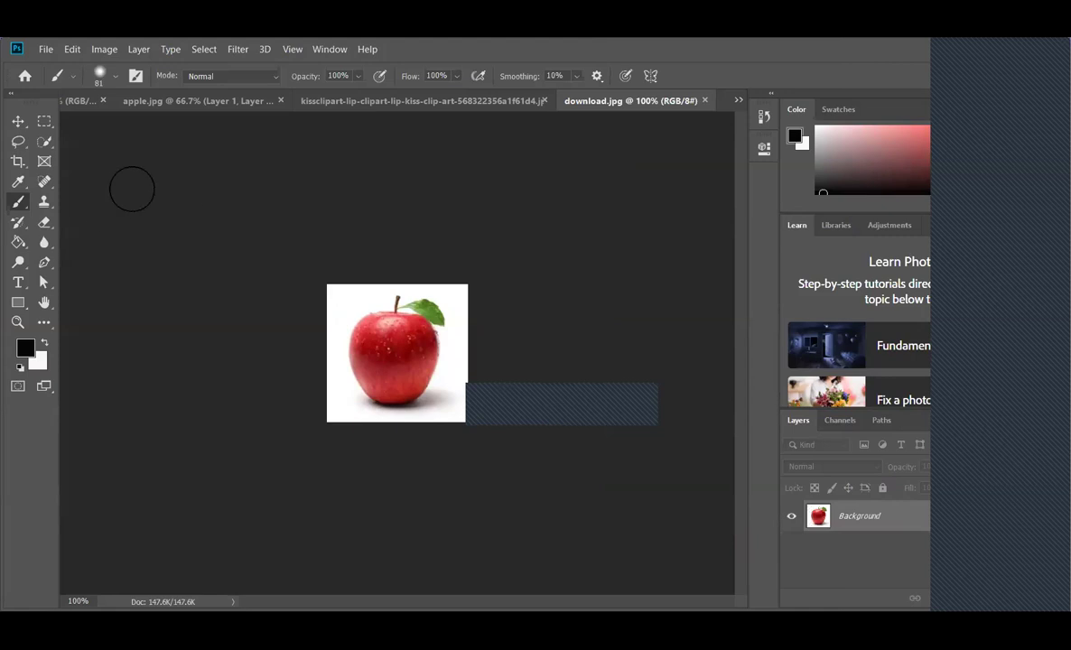
key(ctrl+plus)
key(ctrl+plus)
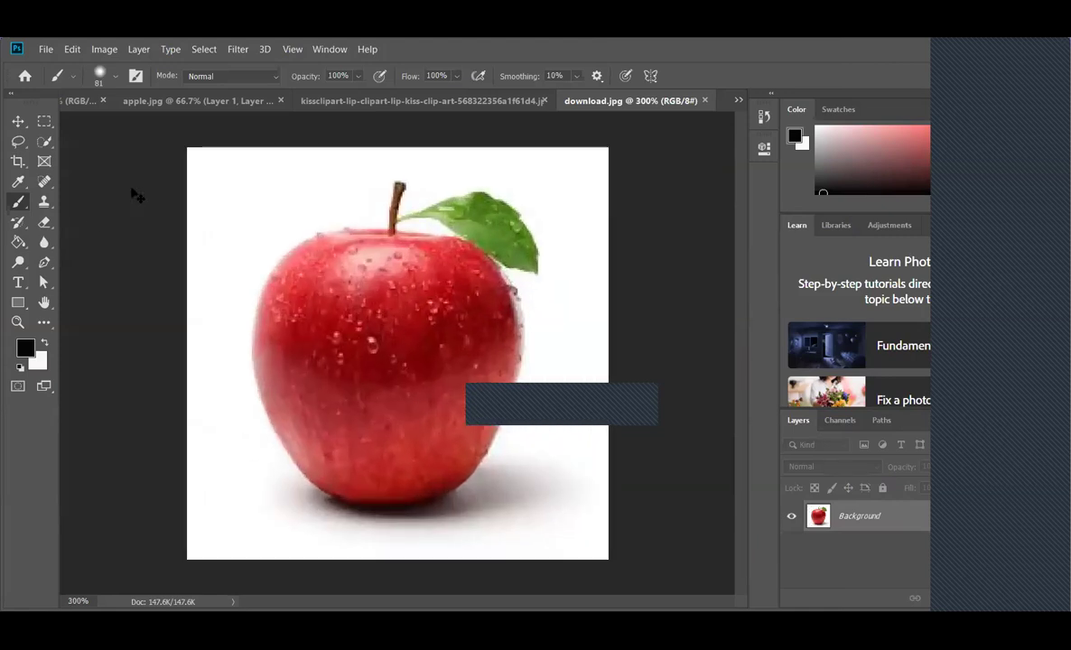
key(ctrl+plus)
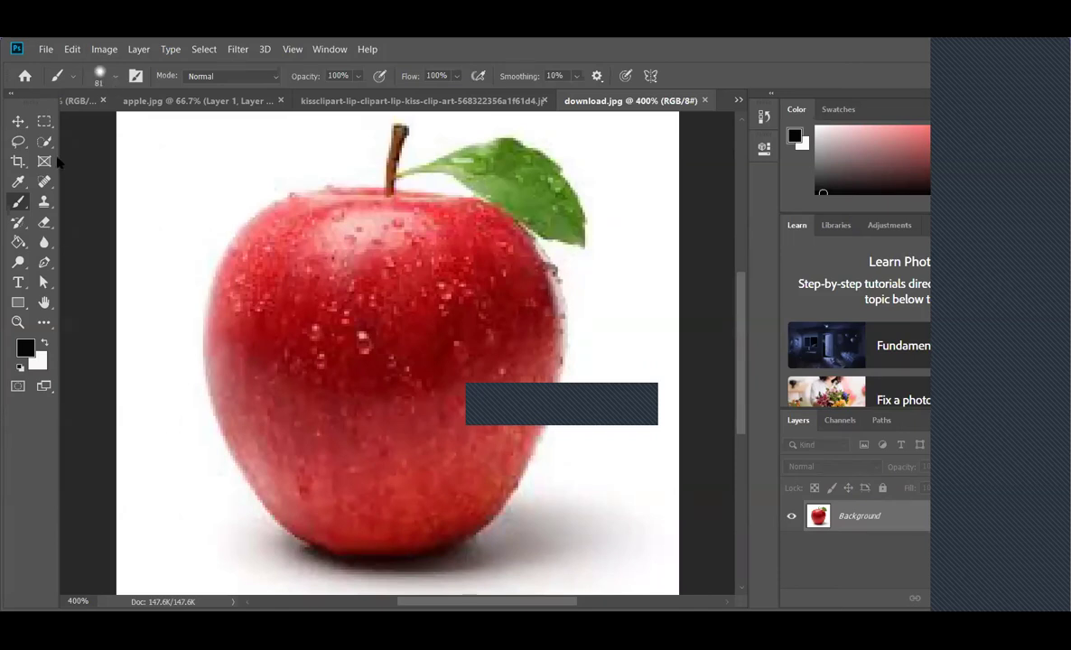
Step: Reduce the brush size to 32 px and undo the stray brush dot at the edge of the photo
click(114, 76)
drag(114, 125, 105, 124)
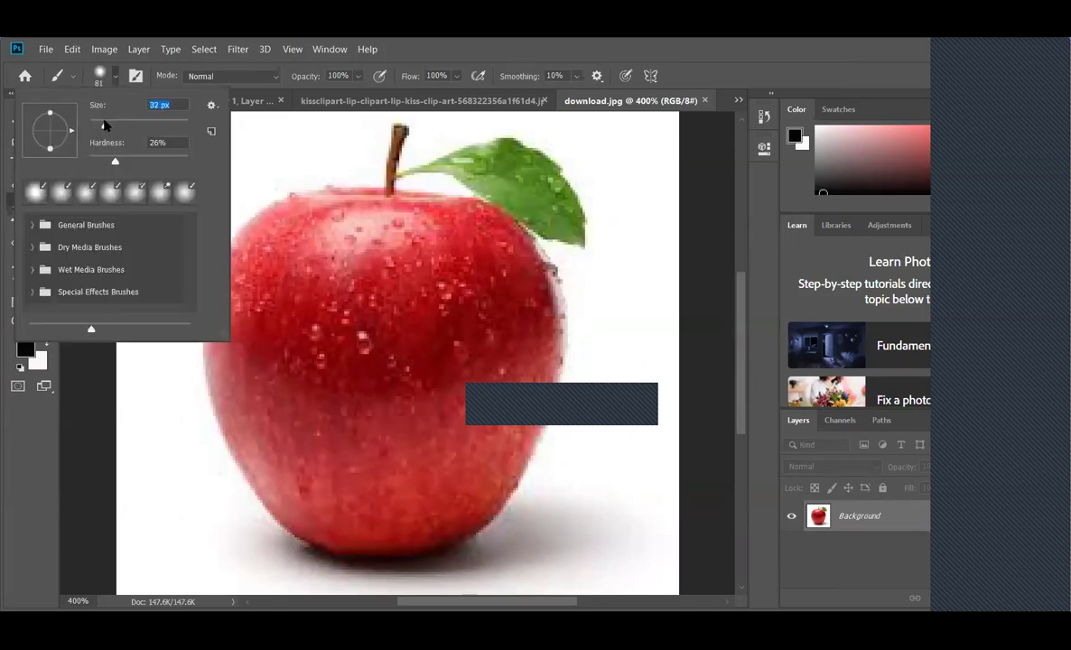
click(101, 434)
key(v)
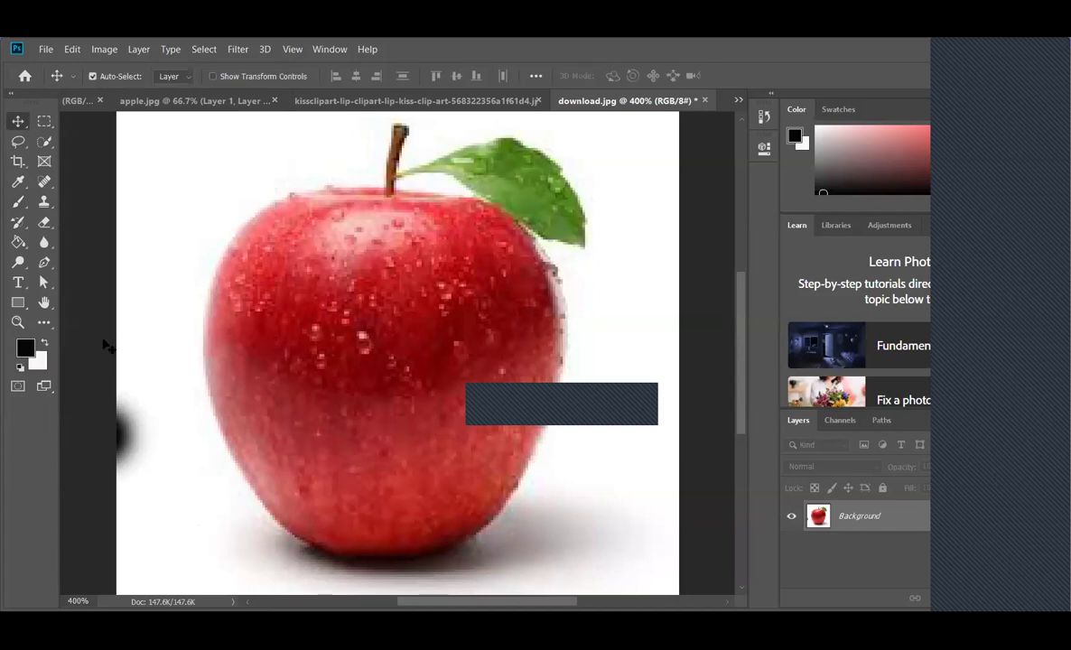
key(ctrl+z)
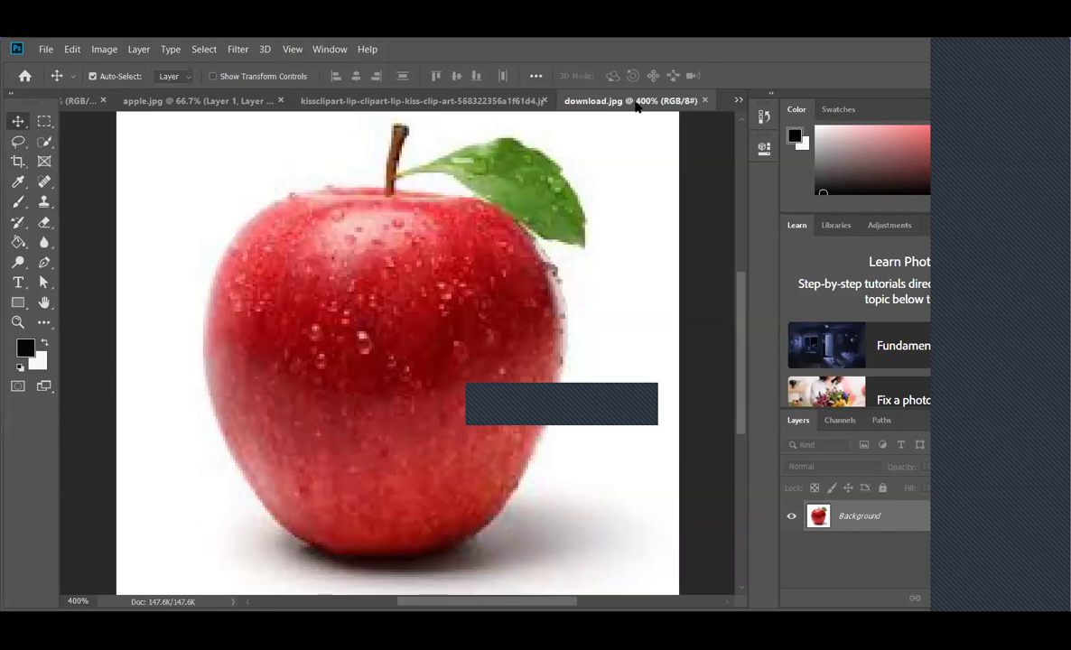
Step: Bring the lips image into download.jpg as a new layer and move it until its upper corner lies over the apple
click(470, 101)
drag(405, 435, 401, 408)
drag(316, 201, 497, 436)
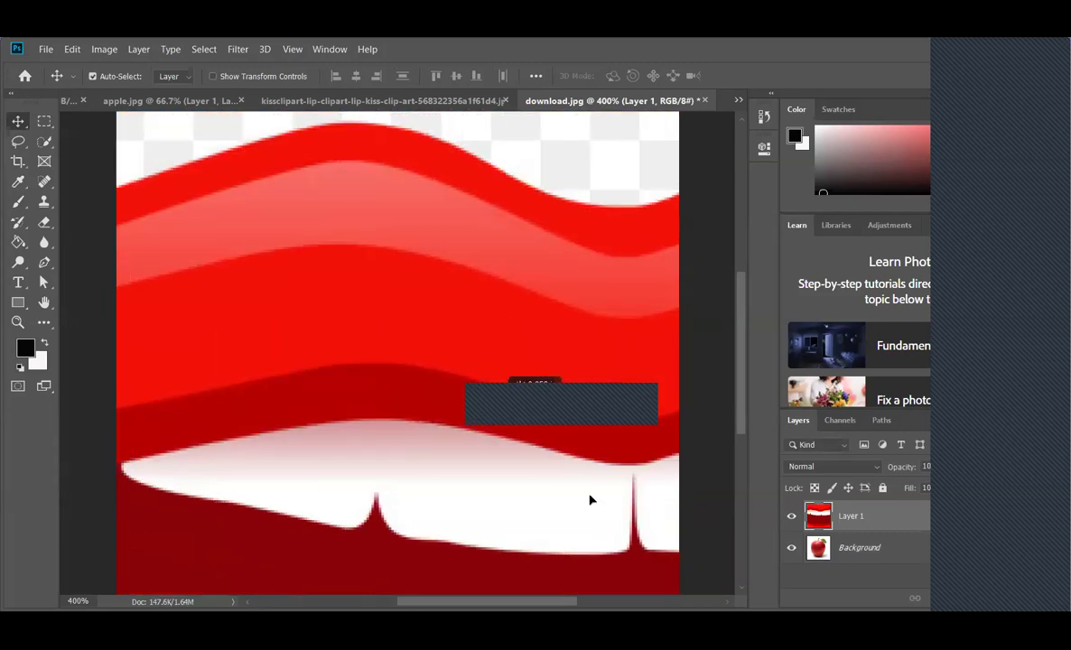
drag(281, 337, 512, 385)
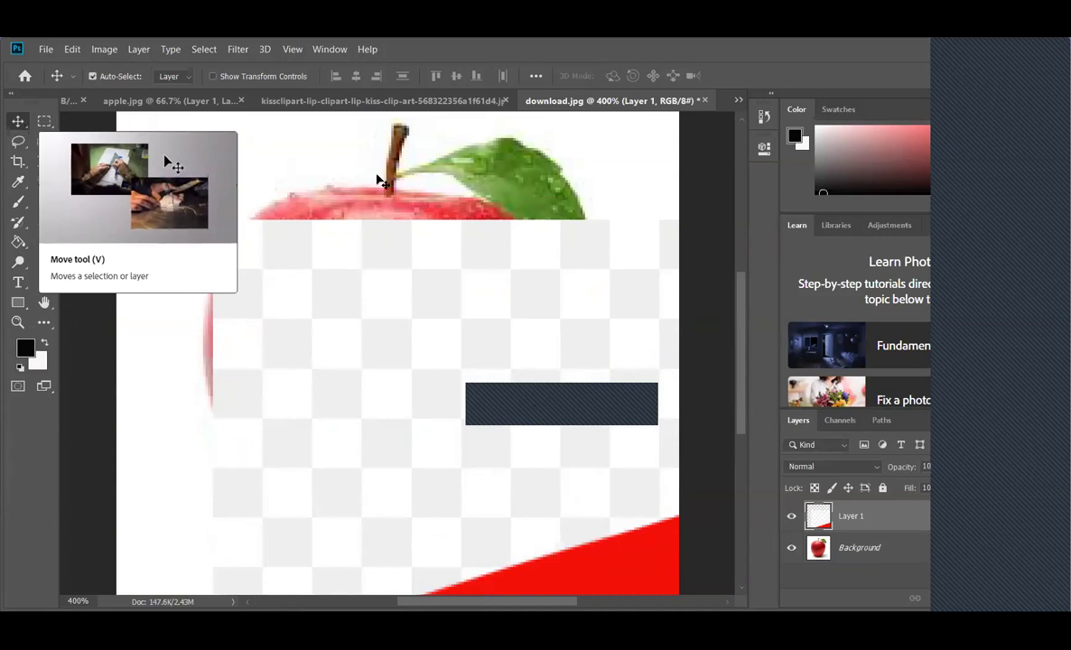
Step: Convert the lips layer to a Smart Object and scale it down proportionally to about 13%, placing it over the apple
right_click(877, 520)
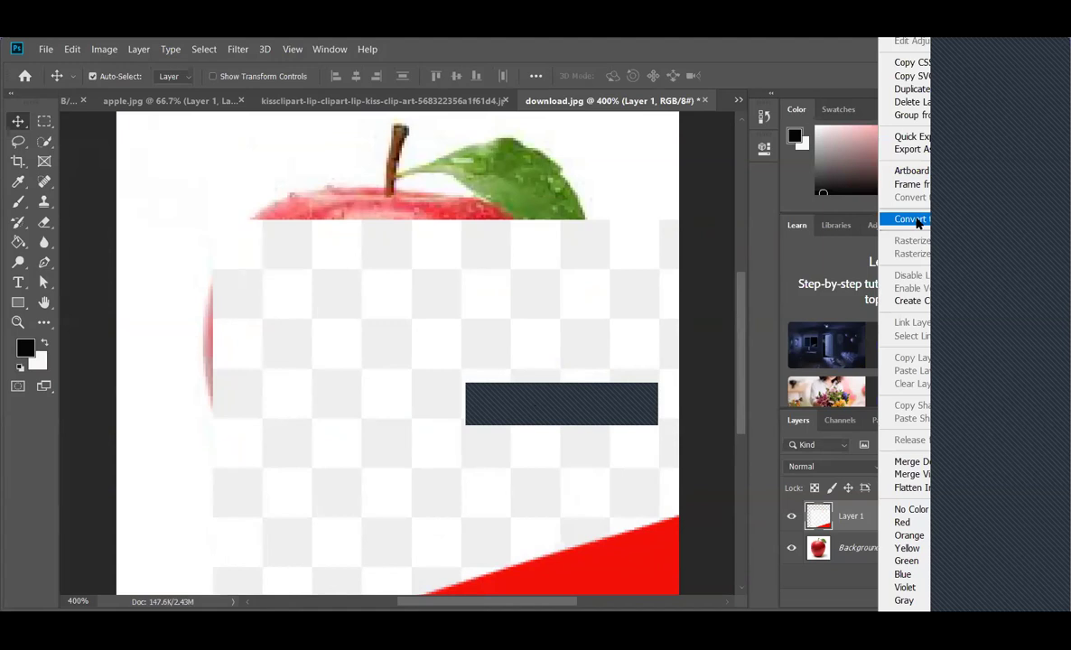
click(917, 224)
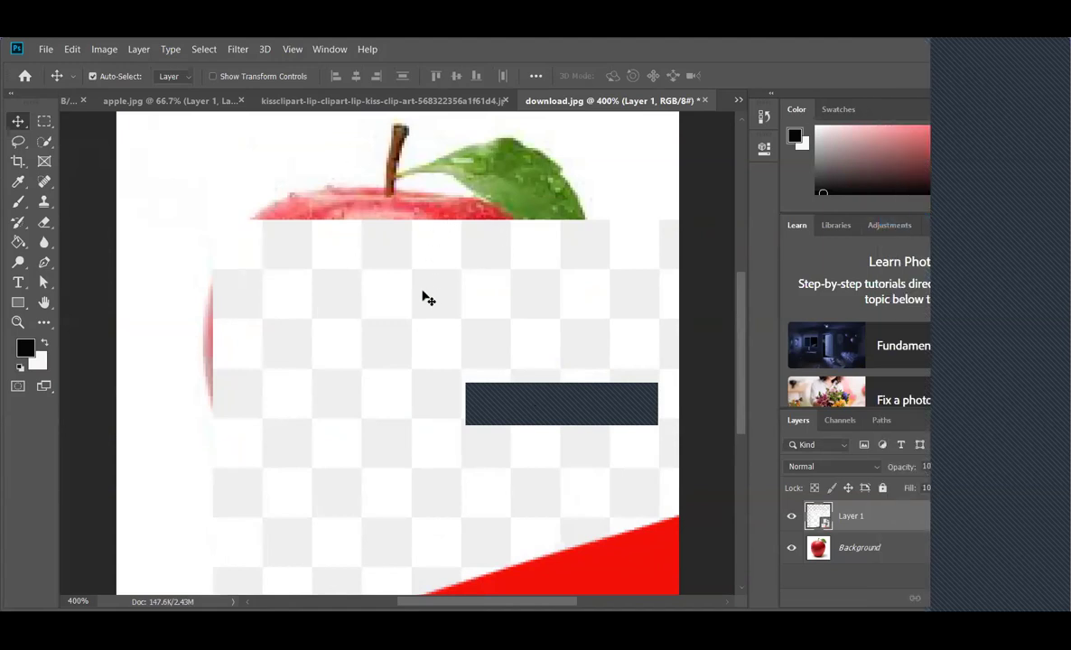
key(ctrl+t)
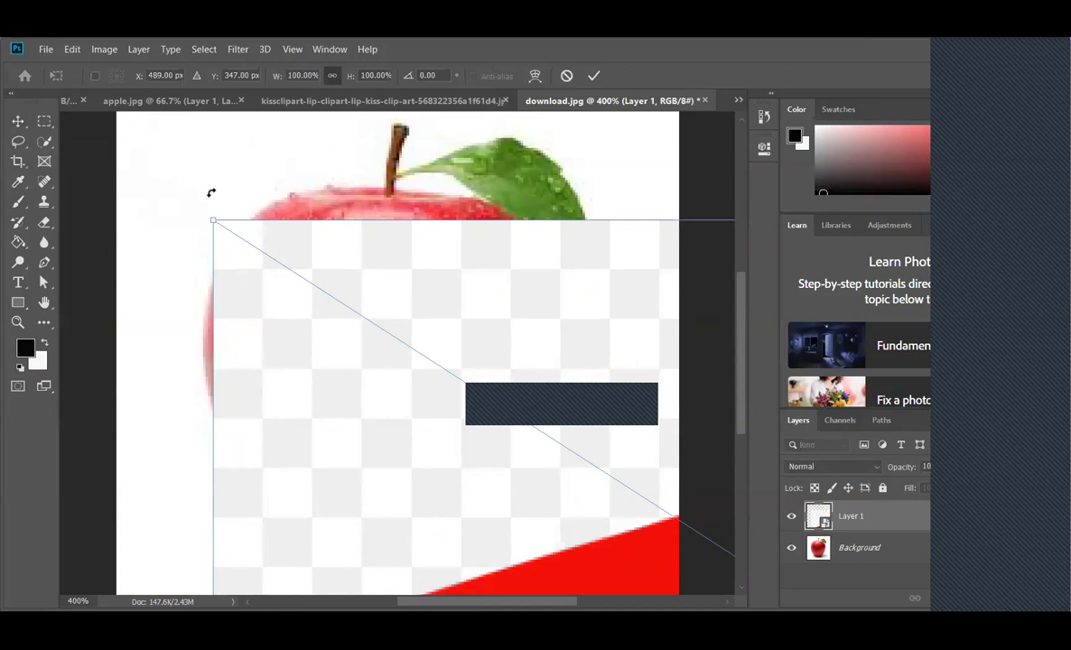
drag(210, 222, 421, 550)
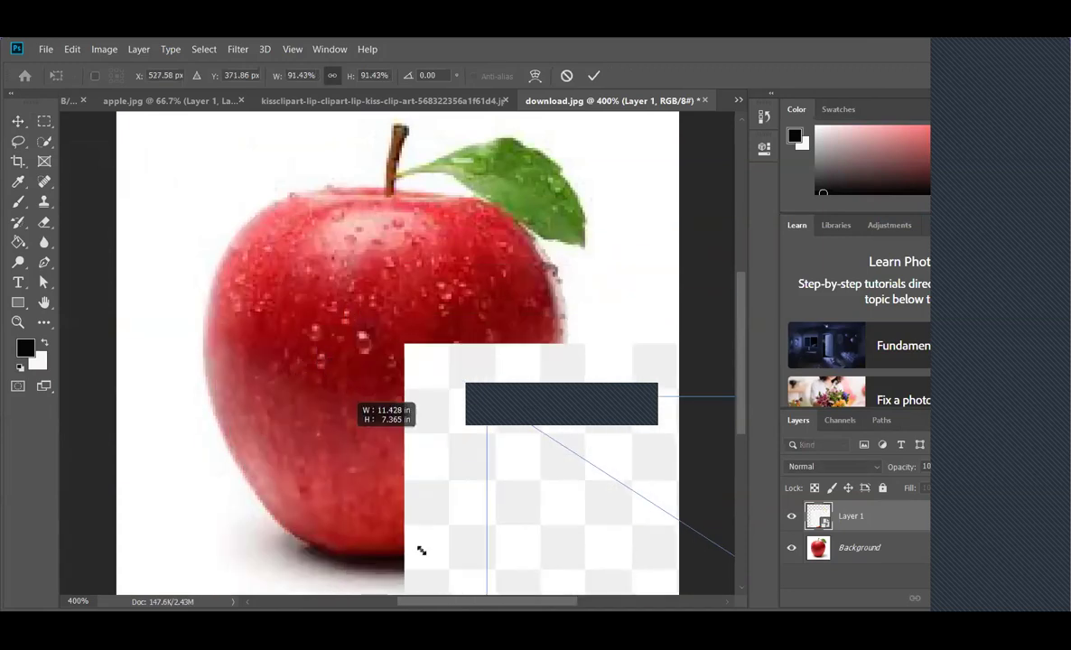
drag(404, 345, 382, 321)
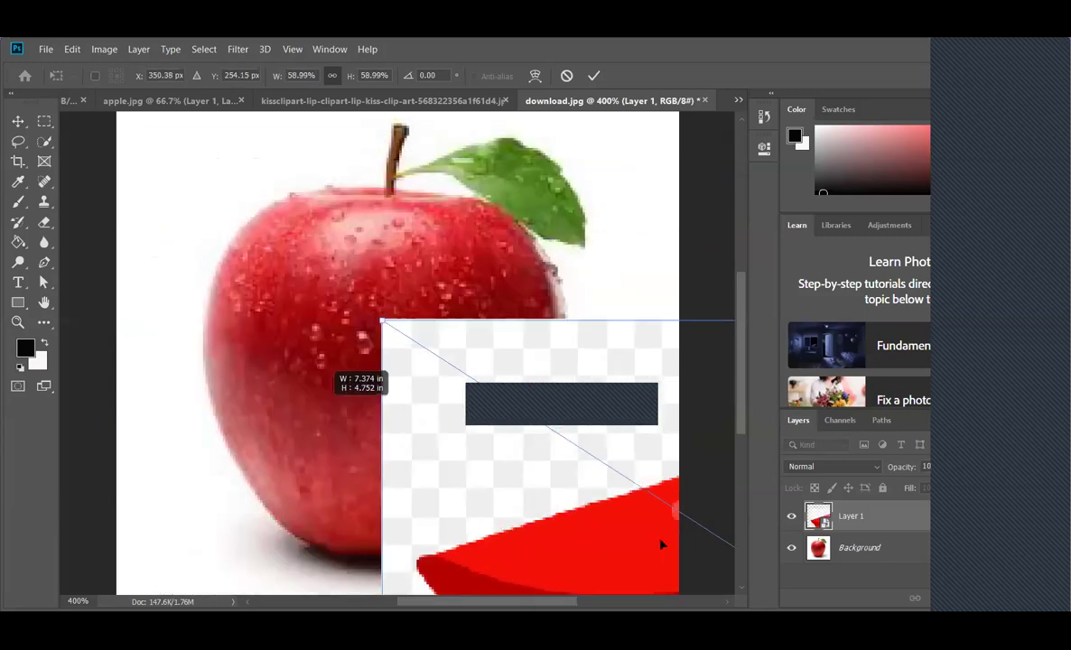
drag(381, 321, 463, 423)
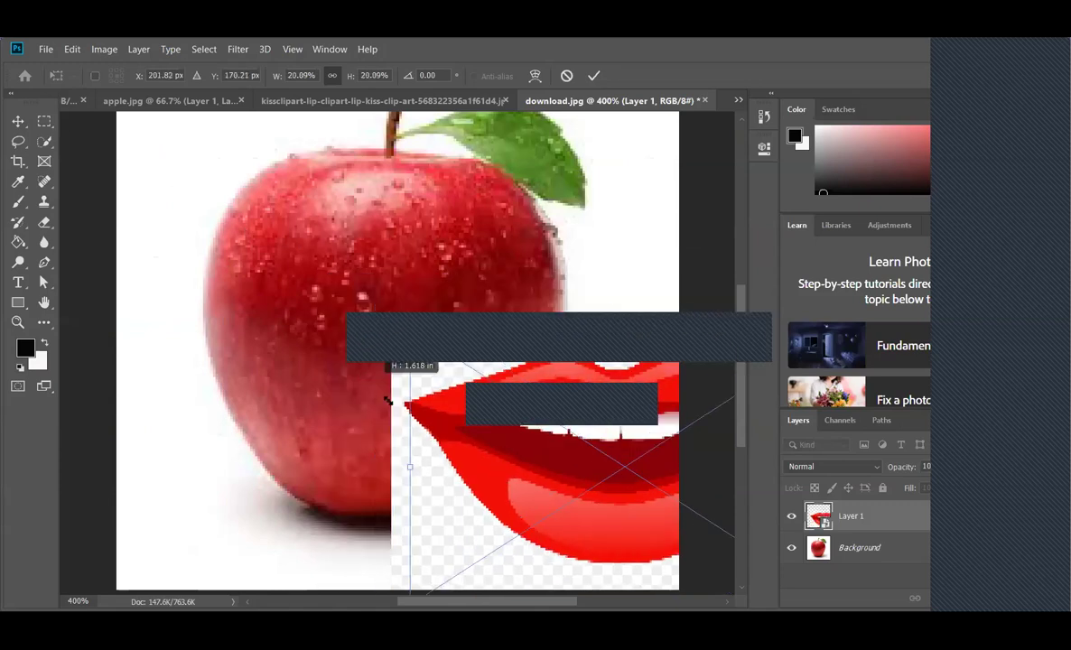
drag(410, 333, 488, 381)
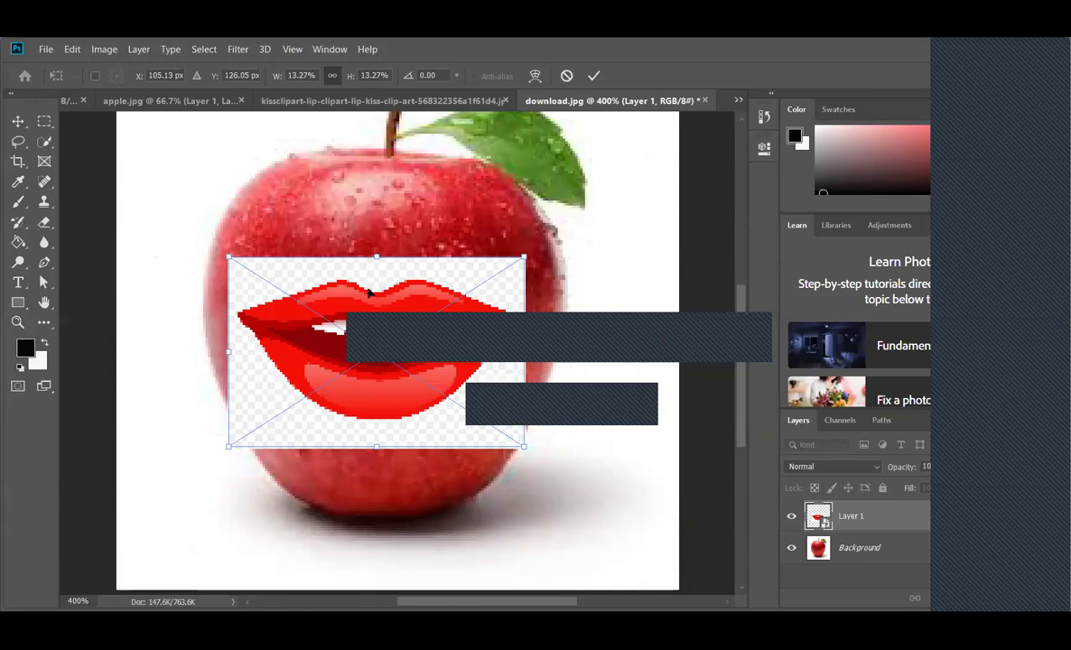
Step: Scale the lips layer down to about 11%, apply the transform and position the lips across the middle of the apple
drag(370, 291, 375, 249)
drag(234, 215, 282, 249)
mouse_move(394, 351)
mouse_down()
mouse_move(376, 326)
mouse_move(383, 338)
mouse_up()
scroll(361, 362, up, 1)
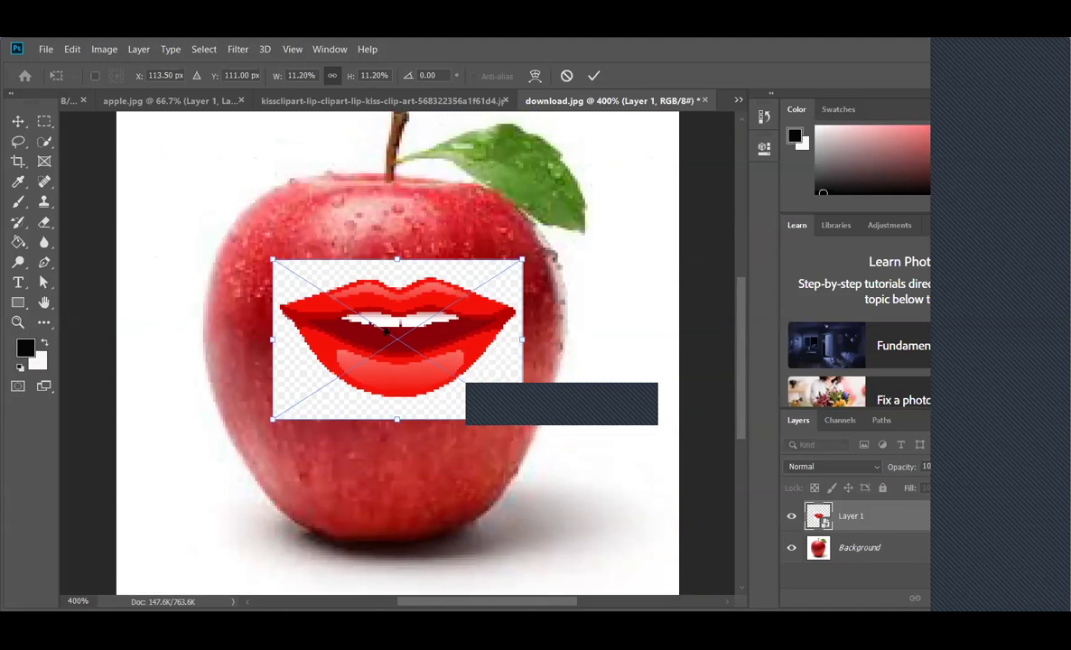
drag(403, 382, 402, 384)
key(Return)
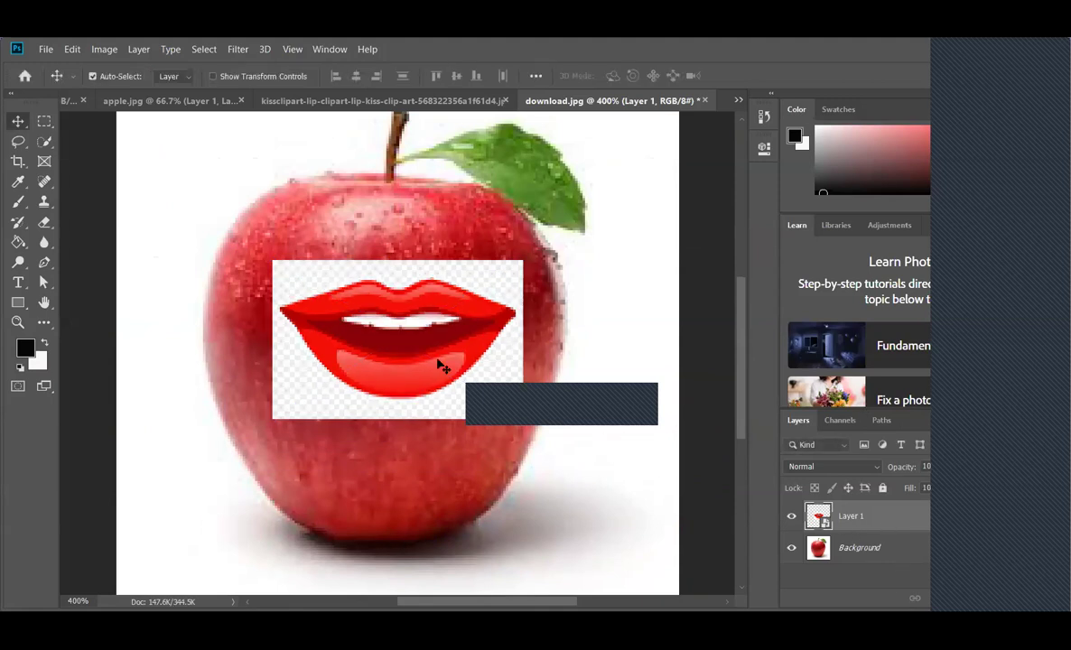
drag(427, 371, 411, 332)
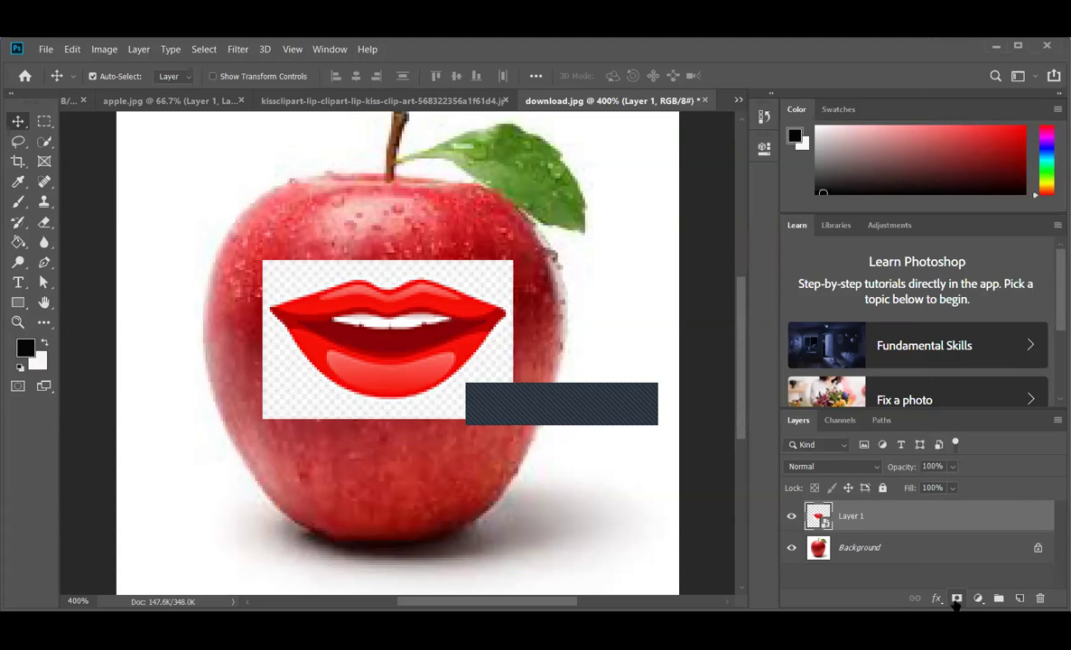
Step: Add a layer mask to the lips layer and fill the mask with black using the Paint Bucket
click(956, 601)
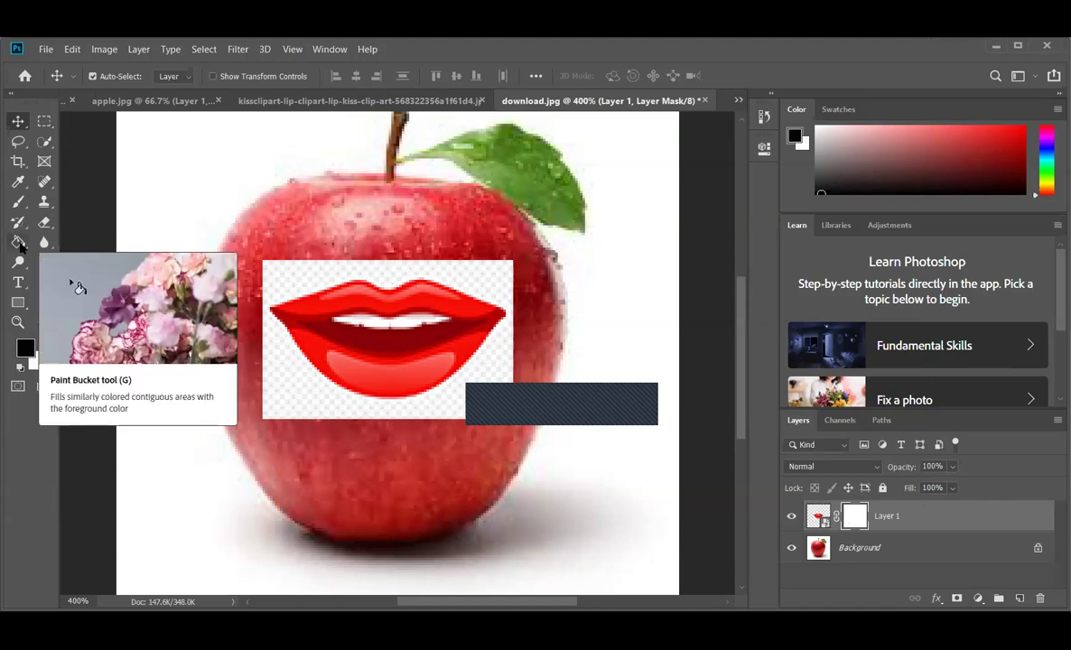
drag(20, 243, 93, 262)
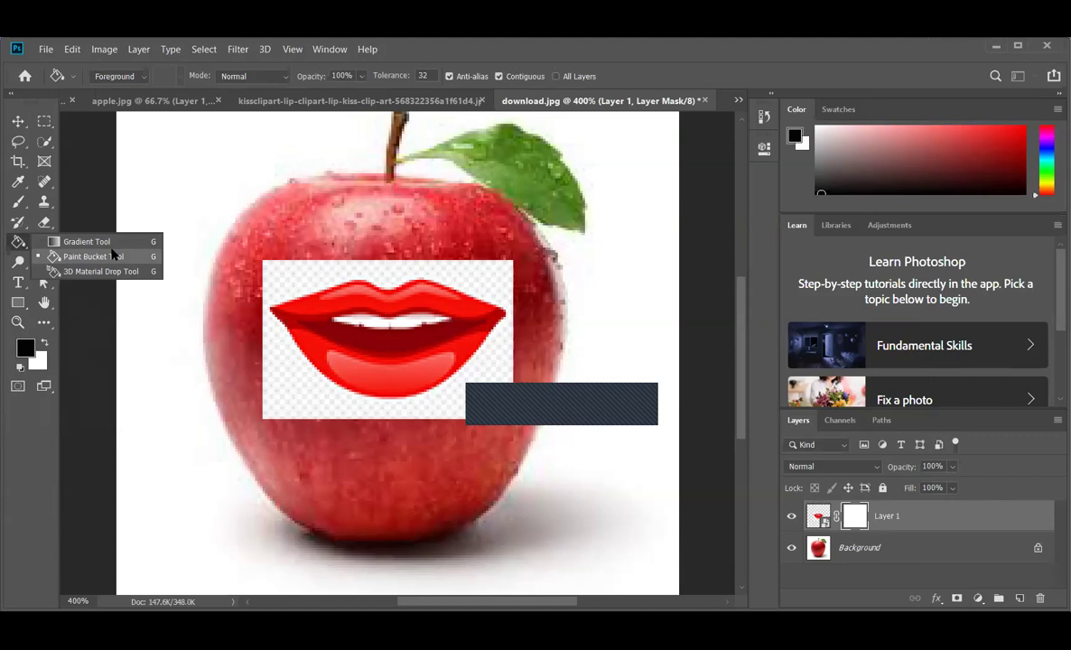
click(122, 258)
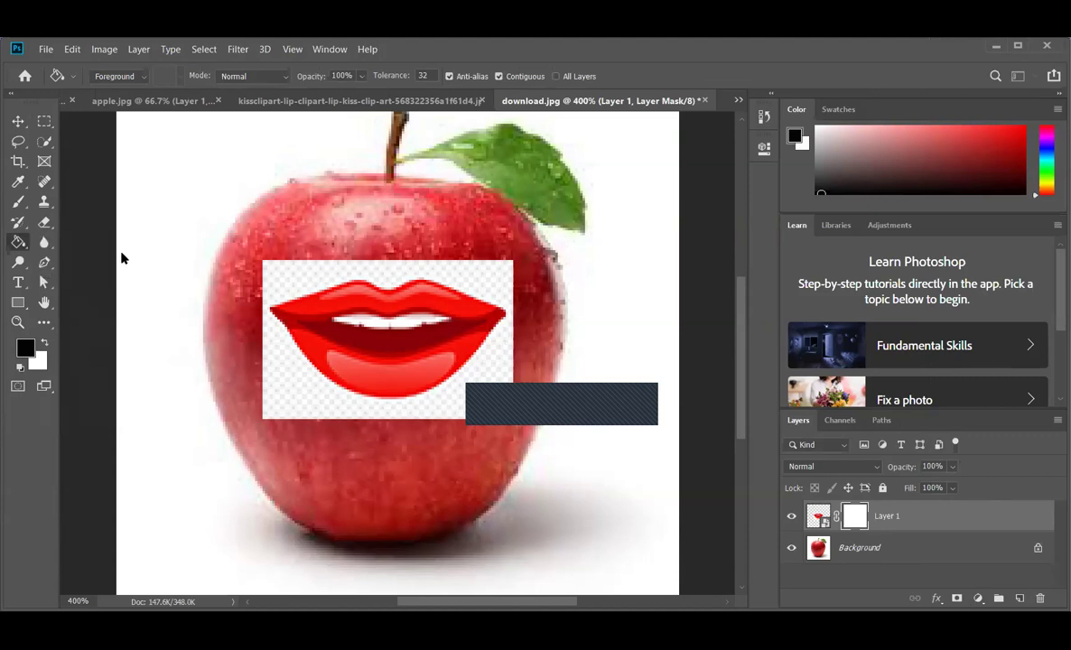
click(302, 281)
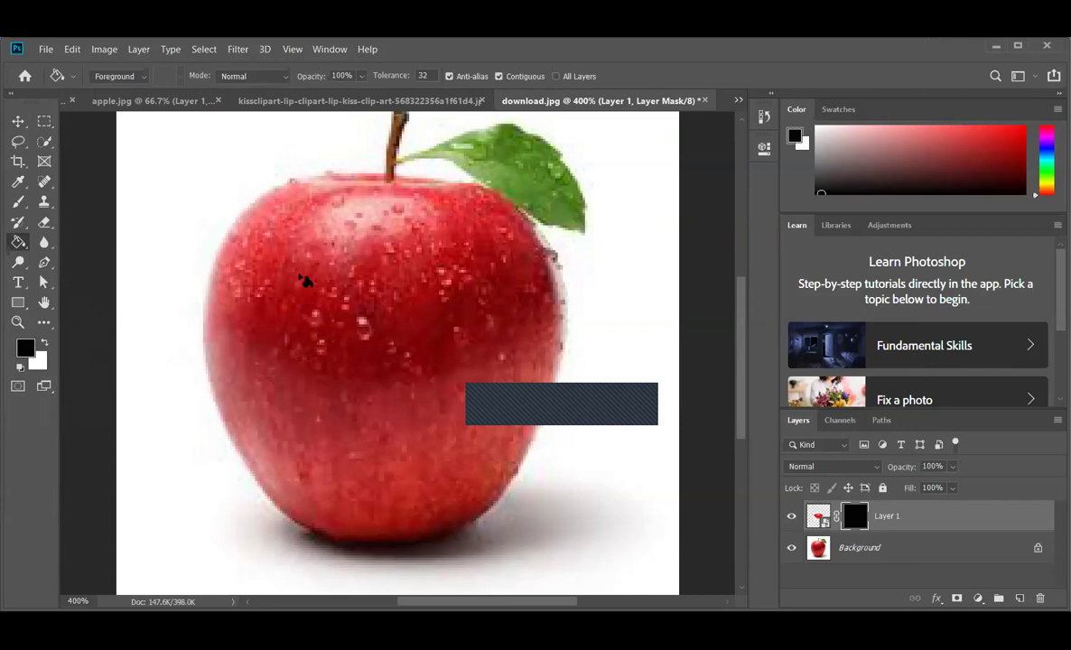
Step: Paint white on the layer mask with the 32 px brush over the whole lips area to reveal it
click(18, 201)
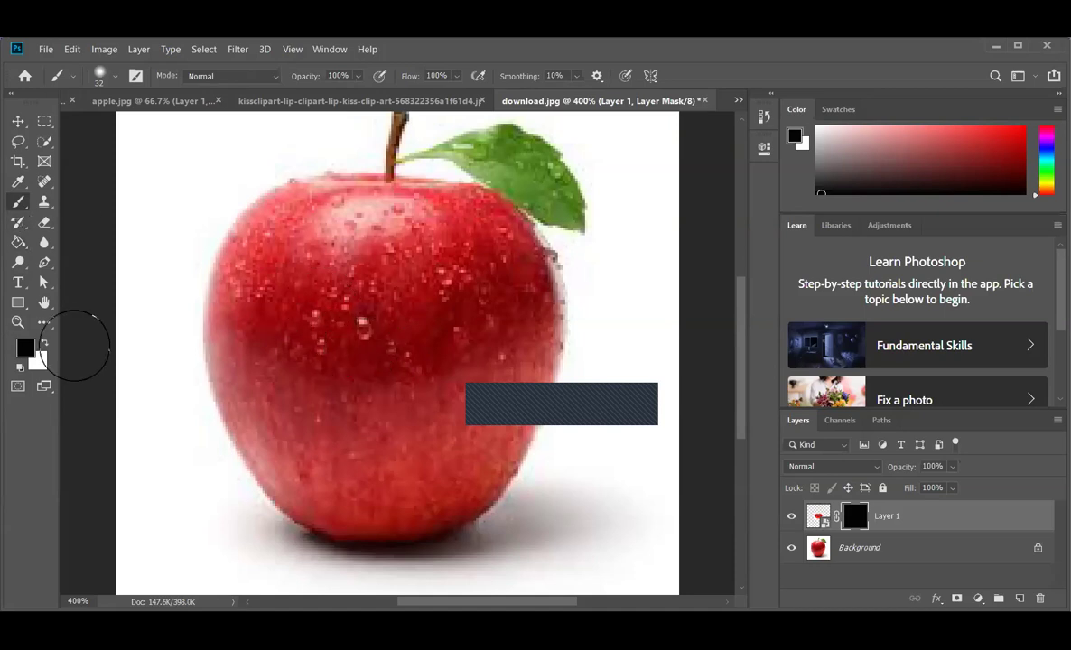
click(44, 343)
mouse_move(298, 288)
mouse_down()
mouse_move(340, 346)
mouse_move(360, 349)
mouse_move(377, 338)
mouse_move(352, 302)
mouse_move(393, 281)
mouse_move(452, 319)
mouse_move(451, 361)
mouse_move(340, 380)
mouse_move(320, 370)
mouse_move(269, 296)
mouse_move(310, 284)
mouse_move(413, 291)
mouse_move(456, 311)
mouse_move(479, 342)
mouse_move(441, 412)
mouse_move(470, 291)
mouse_move(508, 316)
mouse_move(503, 382)
mouse_move(302, 395)
mouse_move(270, 353)
mouse_move(283, 294)
mouse_move(432, 264)
mouse_move(480, 269)
mouse_move(329, 342)
mouse_move(295, 405)
mouse_move(283, 407)
mouse_move(262, 301)
mouse_move(460, 286)
mouse_move(490, 354)
mouse_move(430, 383)
mouse_move(548, 422)
mouse_up()
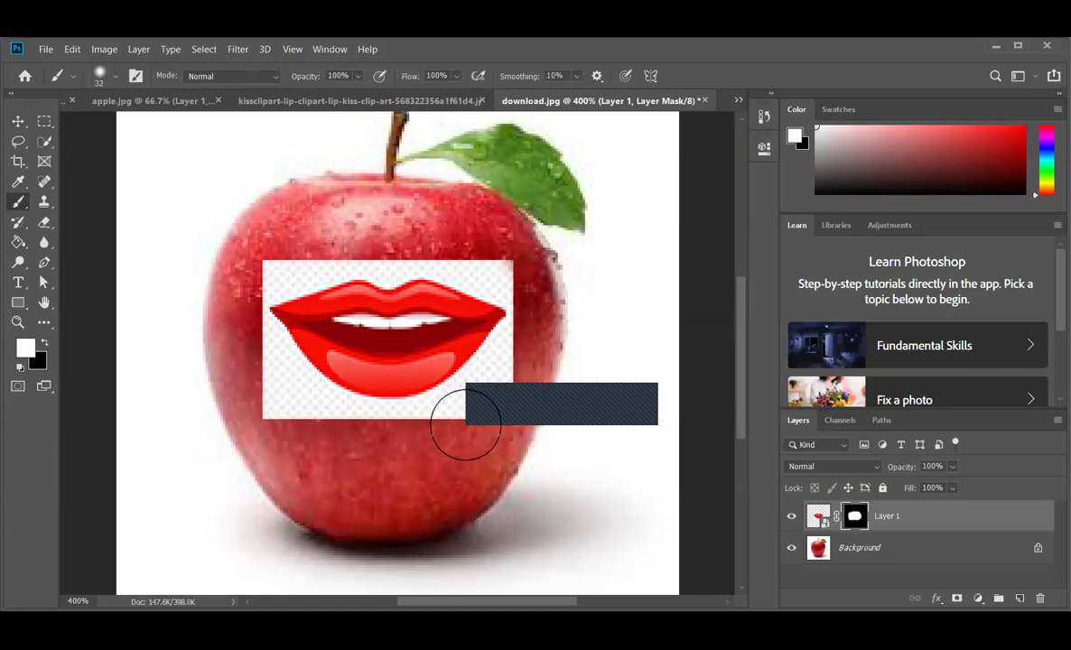
Step: Paint black on the layer mask around the lips to hide their checkered background and soften the edges into the apple
click(44, 344)
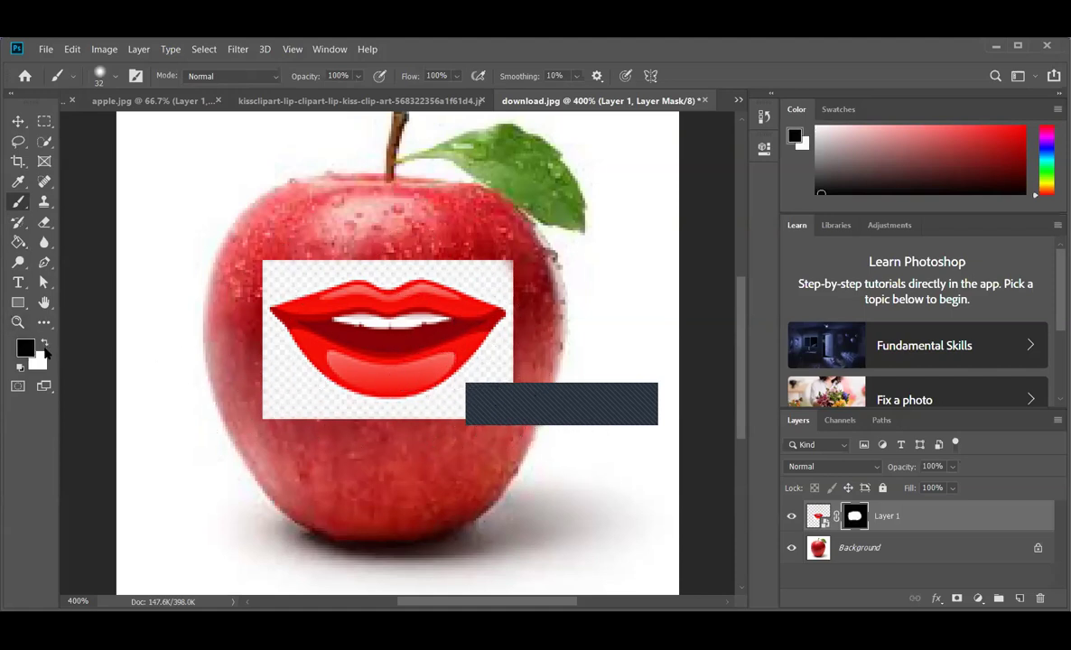
click(265, 376)
mouse_move(265, 376)
mouse_down()
mouse_move(354, 437)
mouse_move(456, 442)
mouse_move(485, 425)
mouse_move(538, 361)
mouse_move(549, 313)
mouse_move(538, 350)
mouse_move(499, 402)
mouse_move(413, 447)
mouse_move(459, 424)
mouse_move(513, 370)
mouse_up()
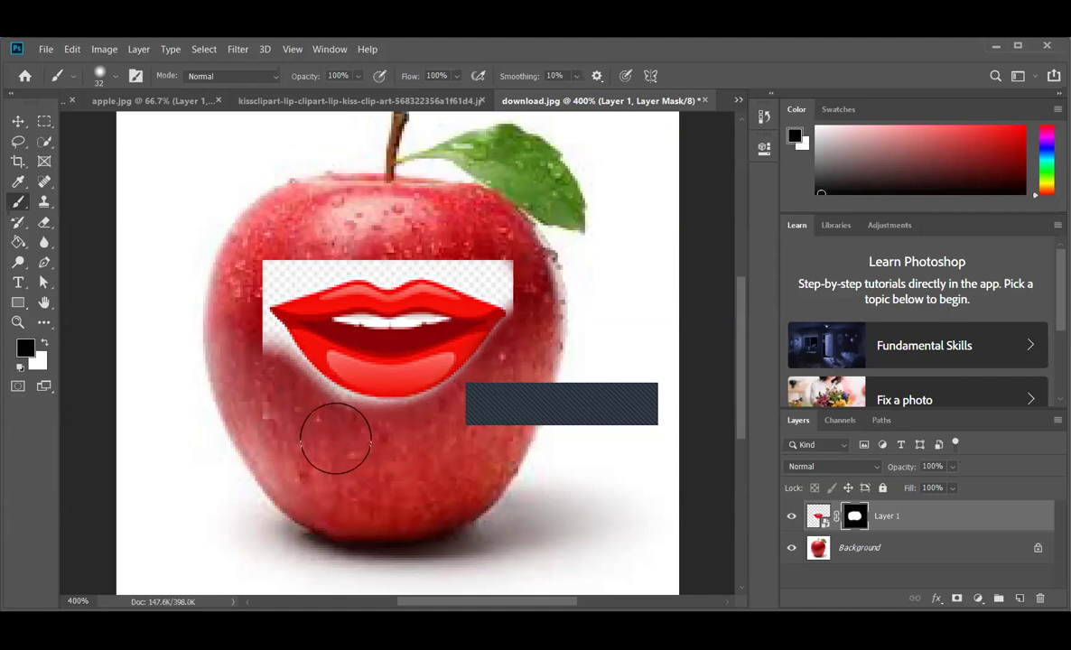
mouse_move(279, 380)
mouse_down()
mouse_move(232, 315)
mouse_move(255, 366)
mouse_move(343, 428)
mouse_move(434, 428)
mouse_move(492, 388)
mouse_move(488, 356)
mouse_move(511, 327)
mouse_move(496, 394)
mouse_move(425, 388)
mouse_move(336, 428)
mouse_move(240, 332)
mouse_move(303, 402)
mouse_move(354, 426)
mouse_move(409, 429)
mouse_move(443, 418)
mouse_move(447, 388)
mouse_move(497, 312)
mouse_move(535, 285)
mouse_move(442, 239)
mouse_move(493, 265)
mouse_move(452, 246)
mouse_move(485, 264)
mouse_move(474, 251)
mouse_move(490, 239)
mouse_move(374, 228)
mouse_move(263, 270)
mouse_move(324, 260)
mouse_move(306, 234)
mouse_move(296, 246)
mouse_move(380, 241)
mouse_move(390, 261)
mouse_move(379, 230)
mouse_move(423, 240)
mouse_move(325, 244)
mouse_move(229, 289)
mouse_move(234, 325)
mouse_move(310, 420)
mouse_move(449, 418)
mouse_move(489, 307)
mouse_move(402, 233)
mouse_move(381, 244)
mouse_move(375, 219)
mouse_move(506, 316)
mouse_move(307, 406)
mouse_move(180, 312)
mouse_up()
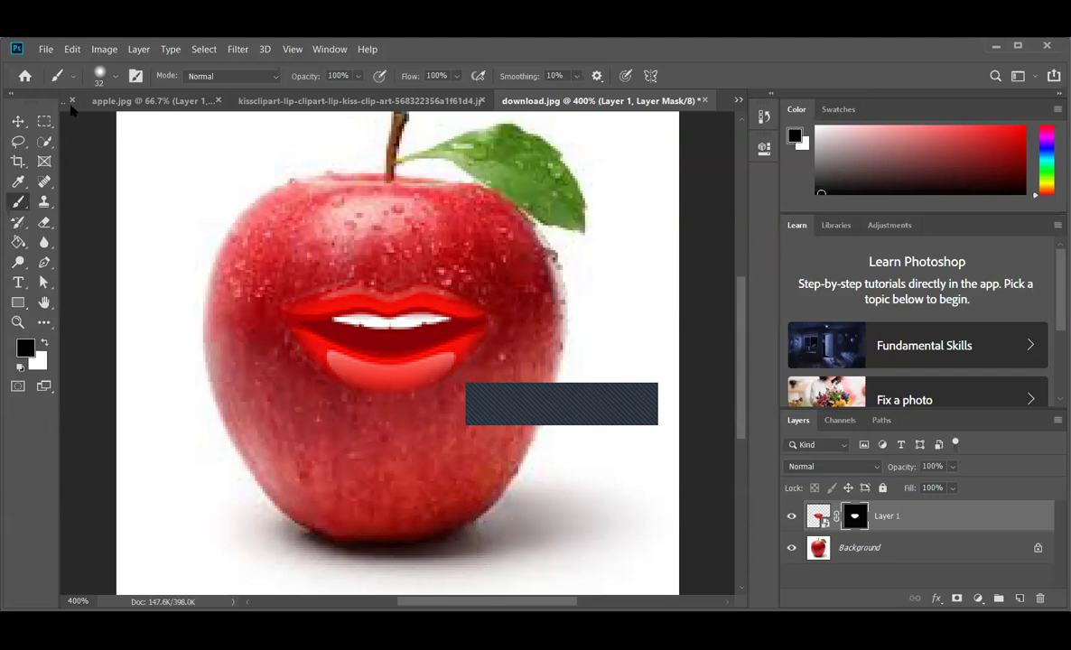
click(18, 121)
click(44, 121)
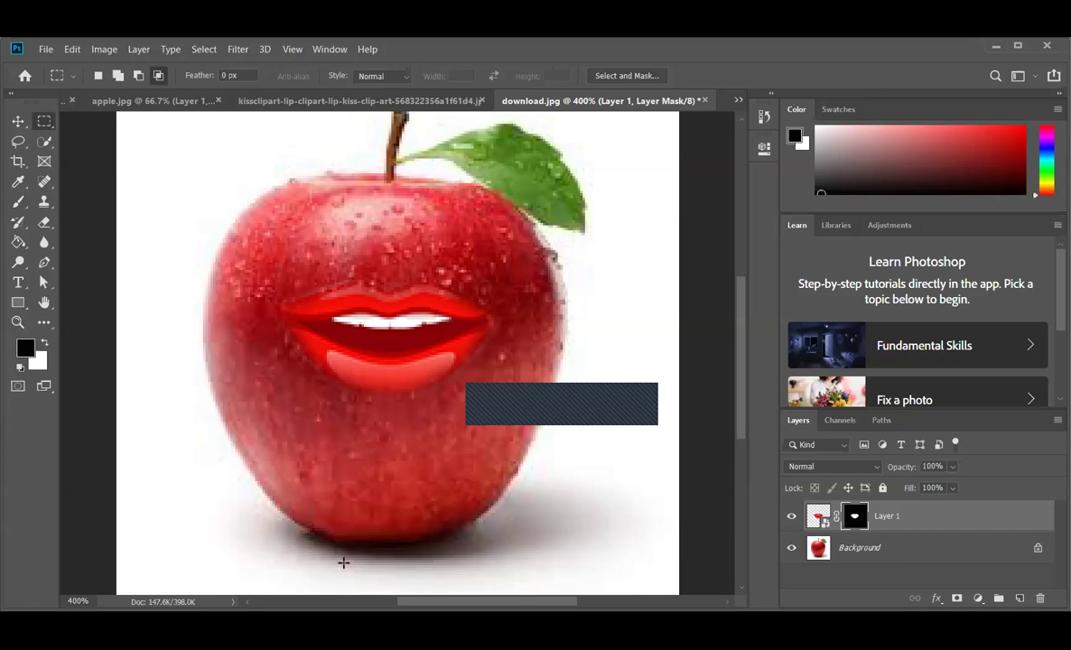
drag(236, 556, 256, 531)
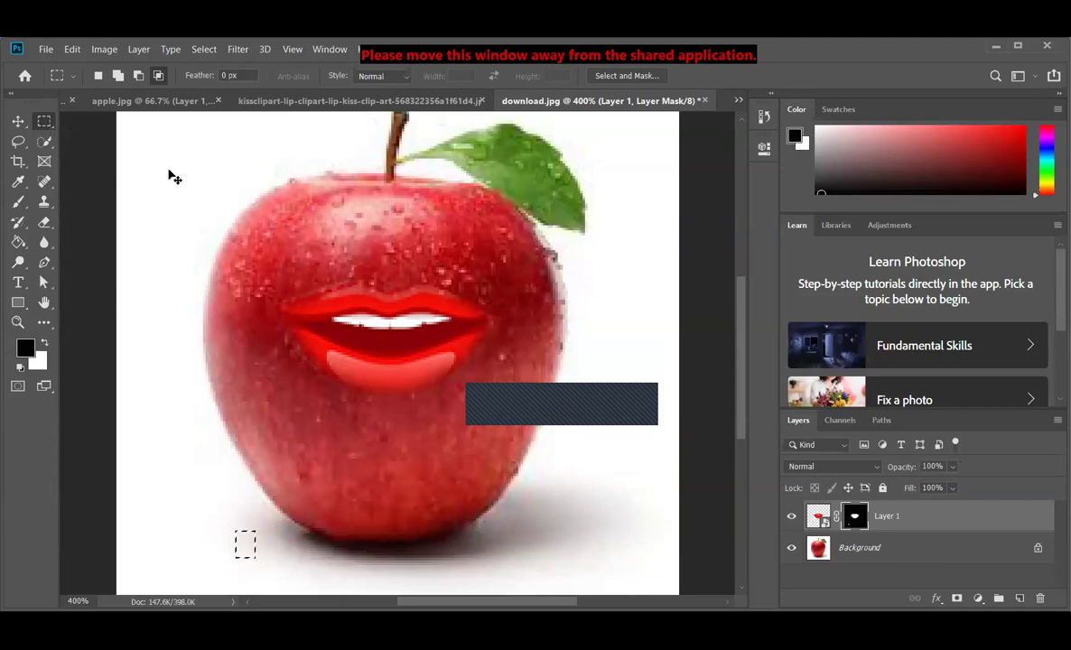
right_click(45, 120)
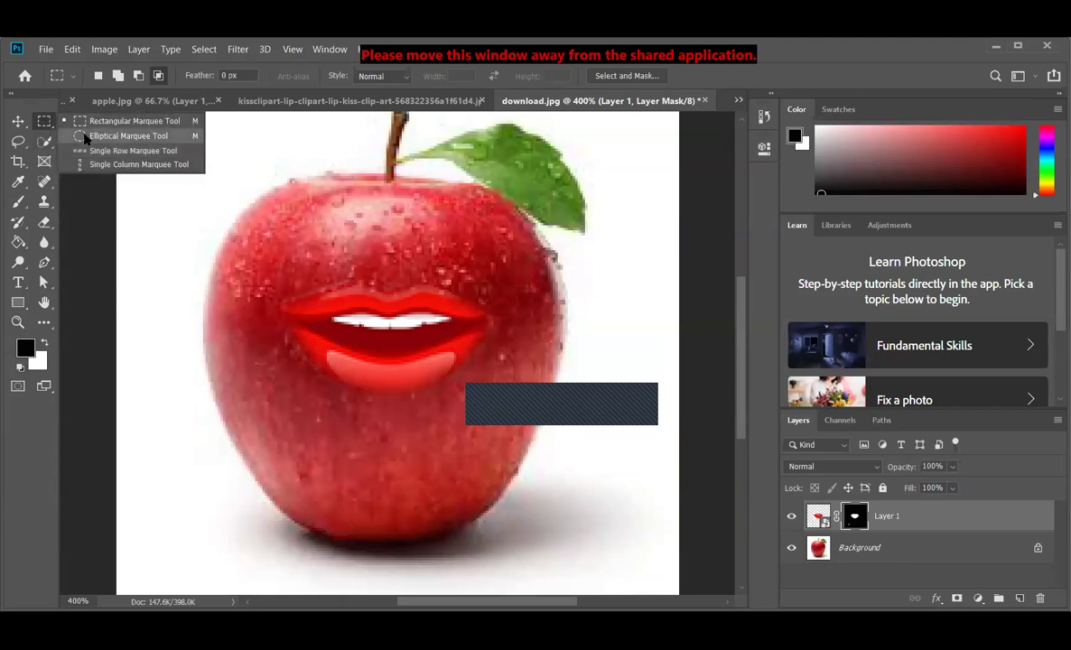
click(84, 137)
drag(261, 523, 527, 517)
right_click(506, 542)
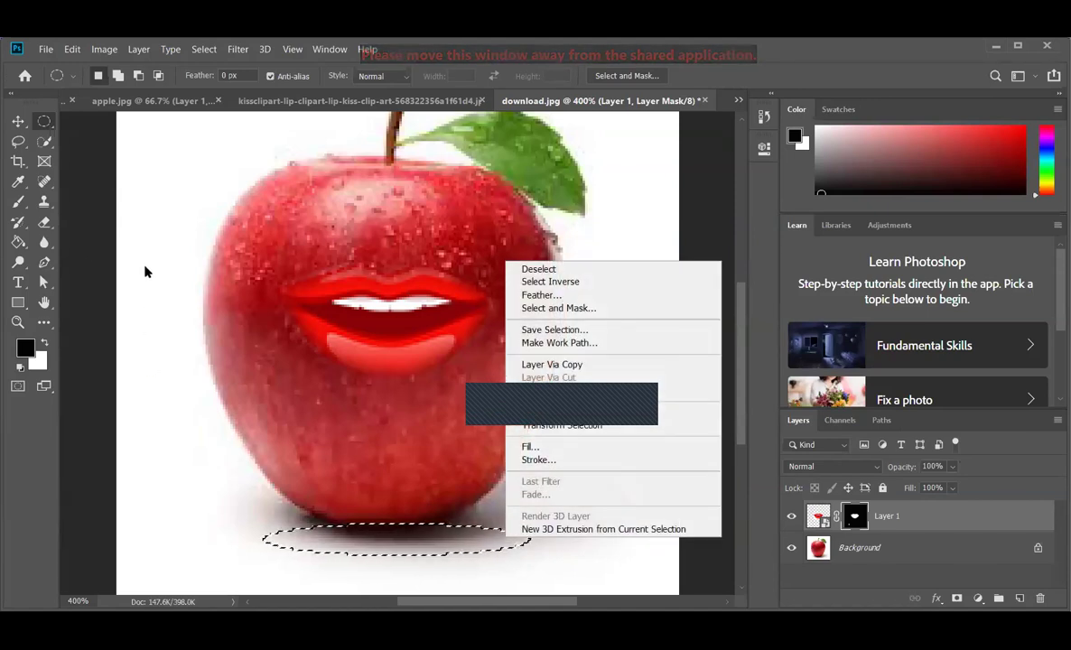
click(19, 120)
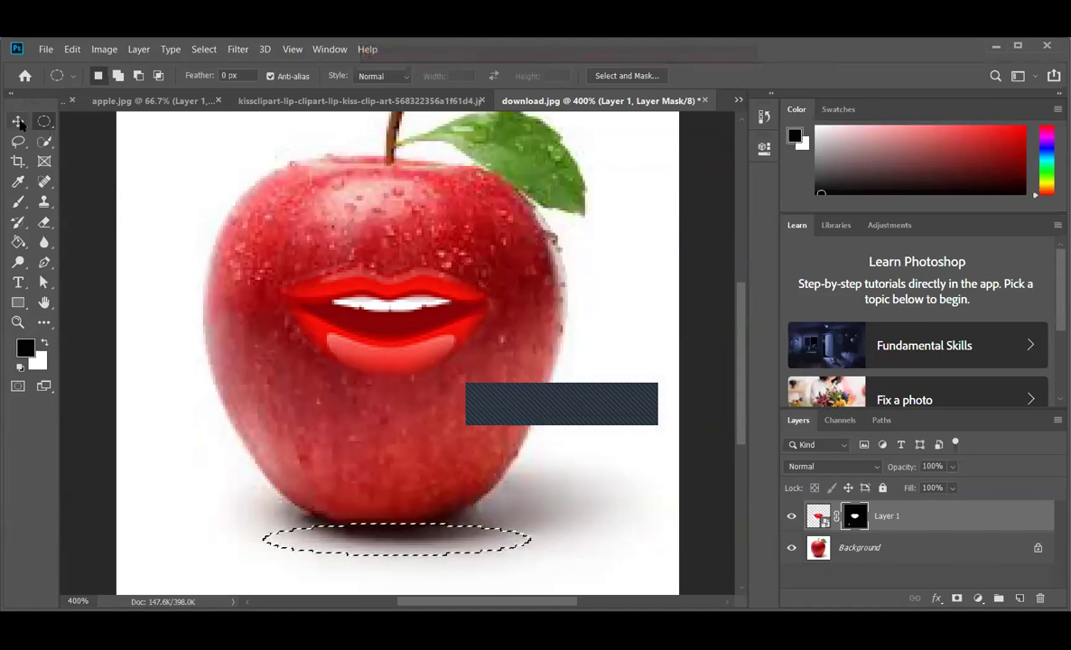
right_click(443, 546)
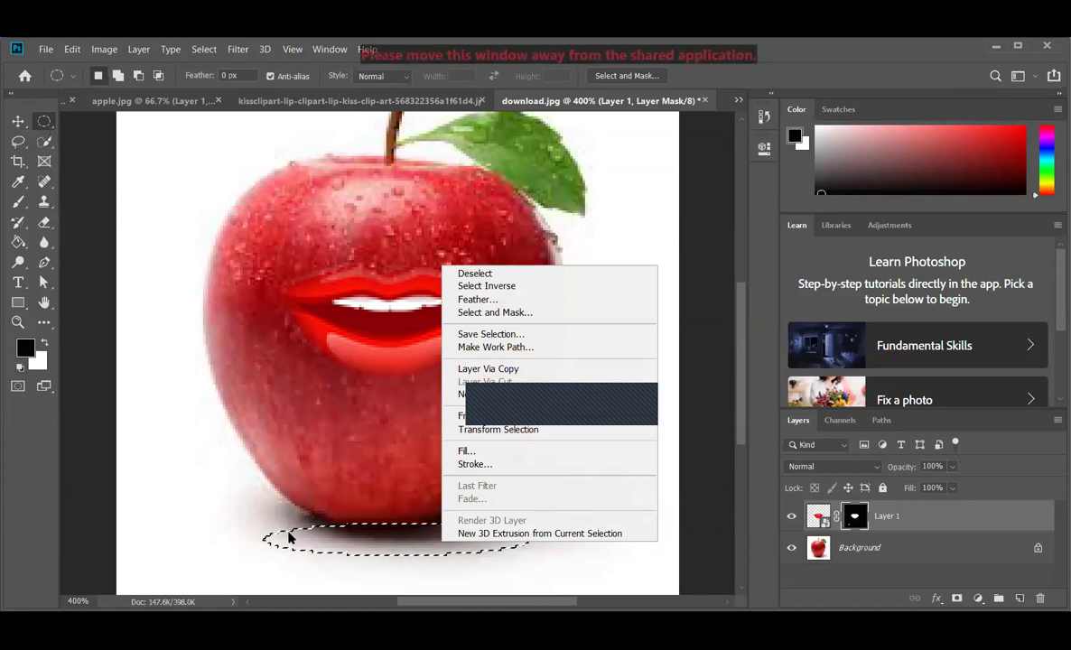
click(340, 547)
click(340, 547)
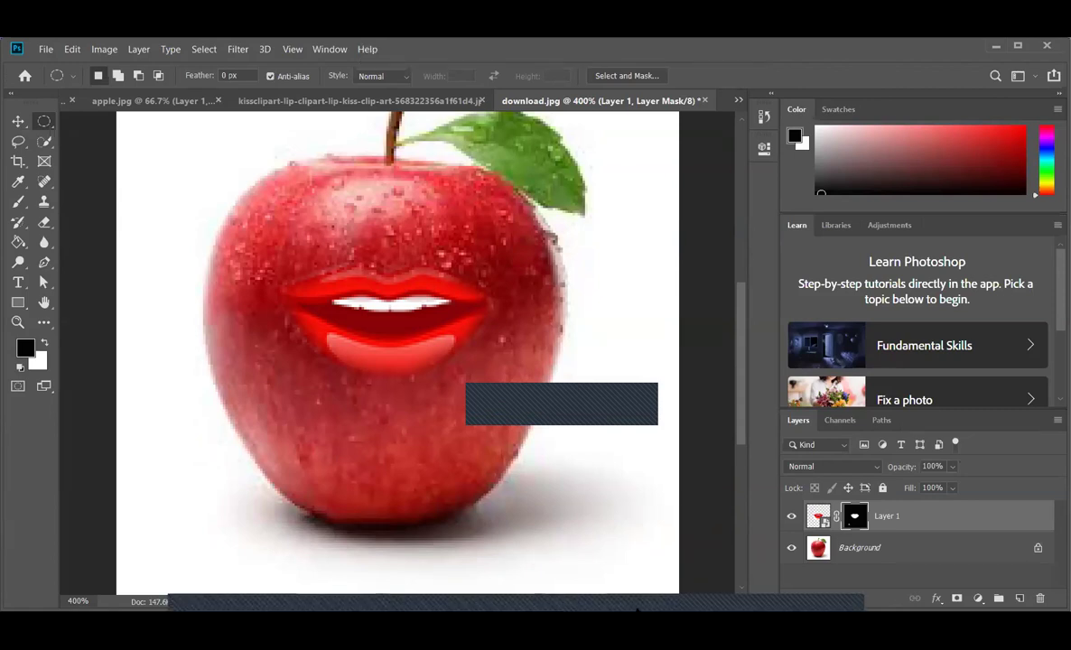
Step: Switch to the original lips image and on to apple.jpg to review the first blended apple
click(397, 100)
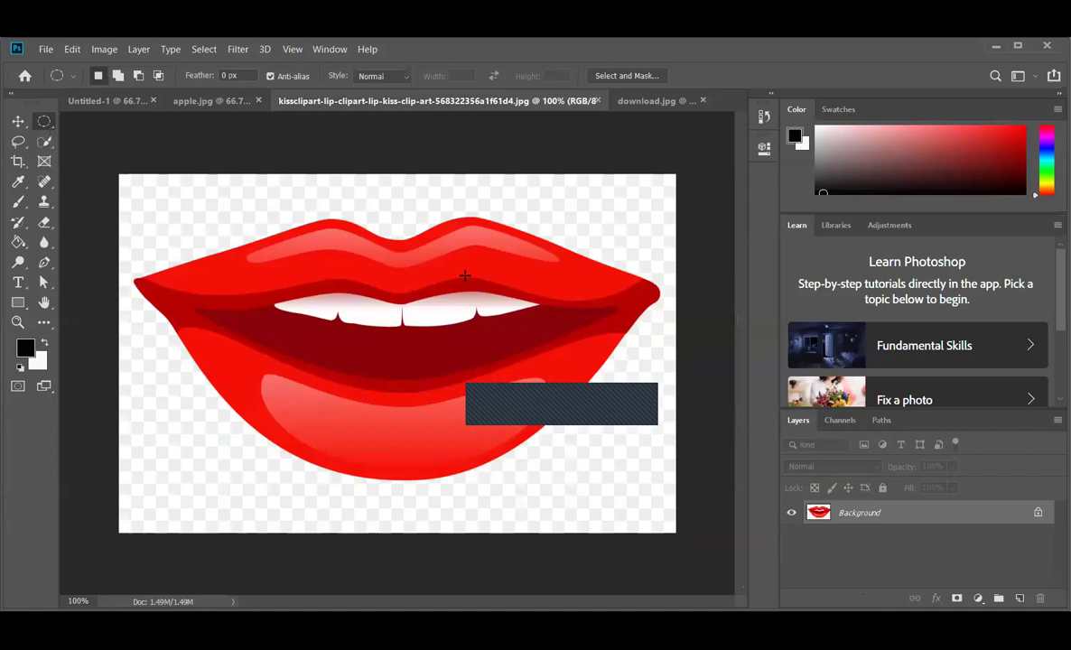
click(234, 101)
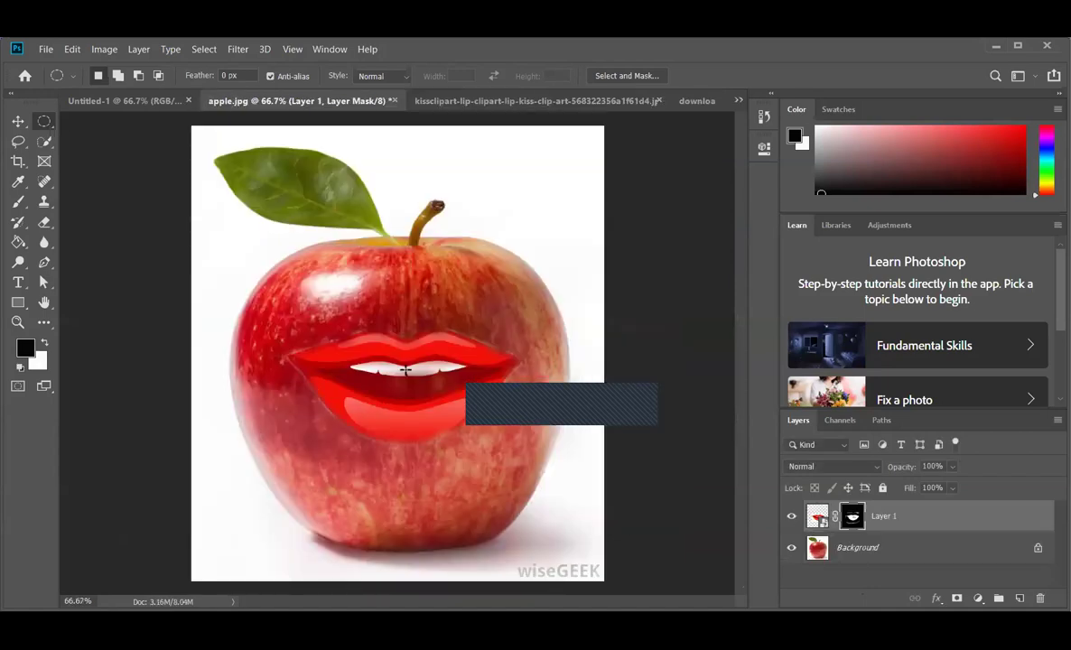